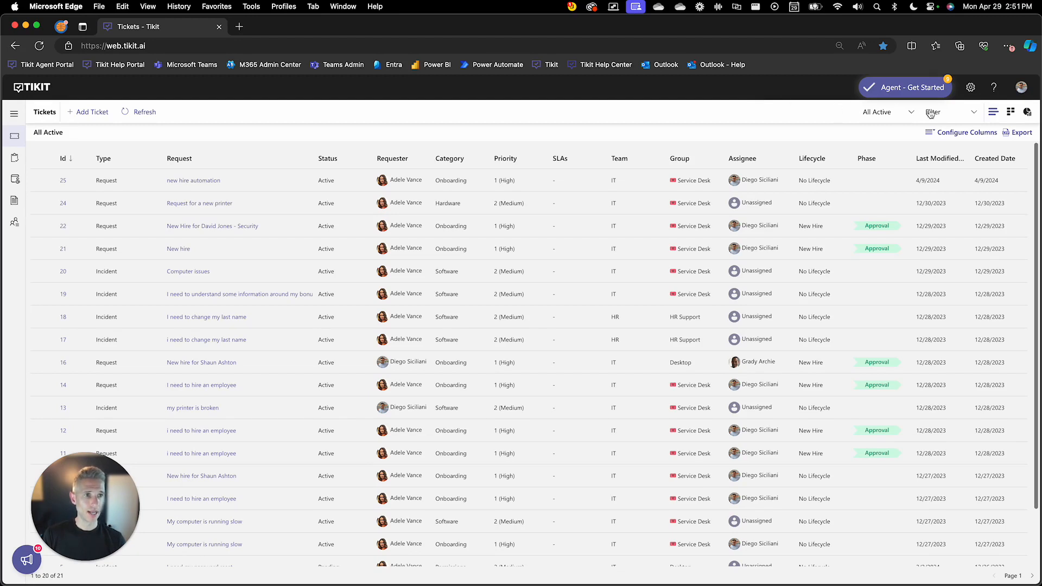
Step: Create a new lifecycle in the settings, title it "New Hire" and leave its description empty
{"action": "left_click", "coordinate": [971, 88]}
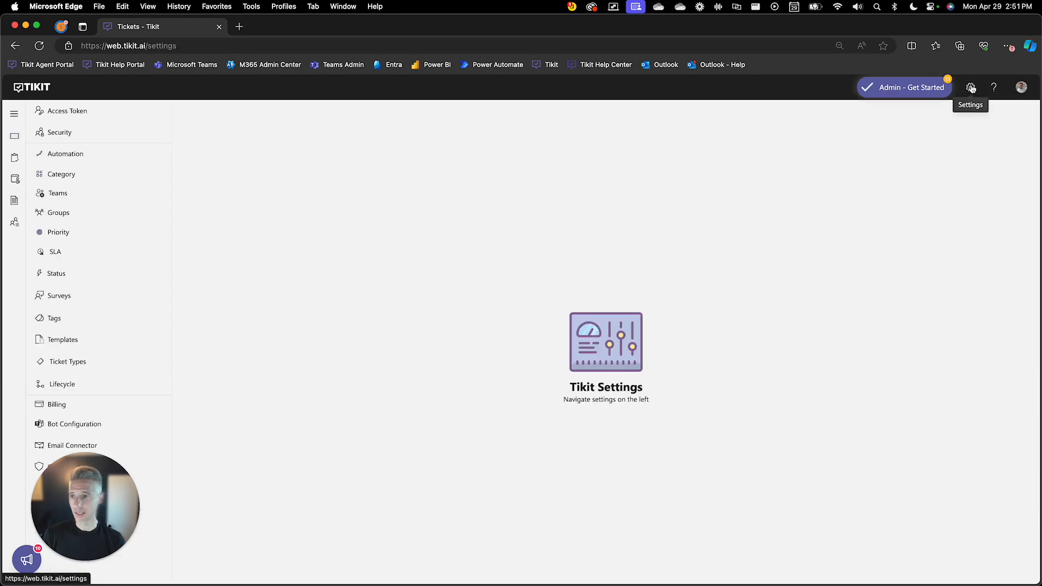
{"action": "left_click", "coordinate": [113, 386]}
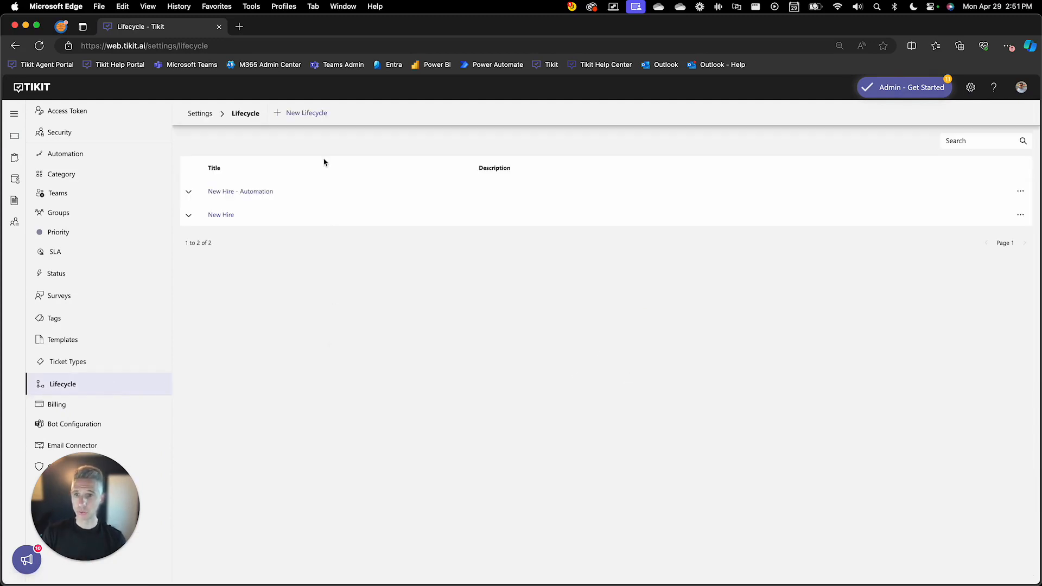
{"action": "left_click", "coordinate": [318, 114]}
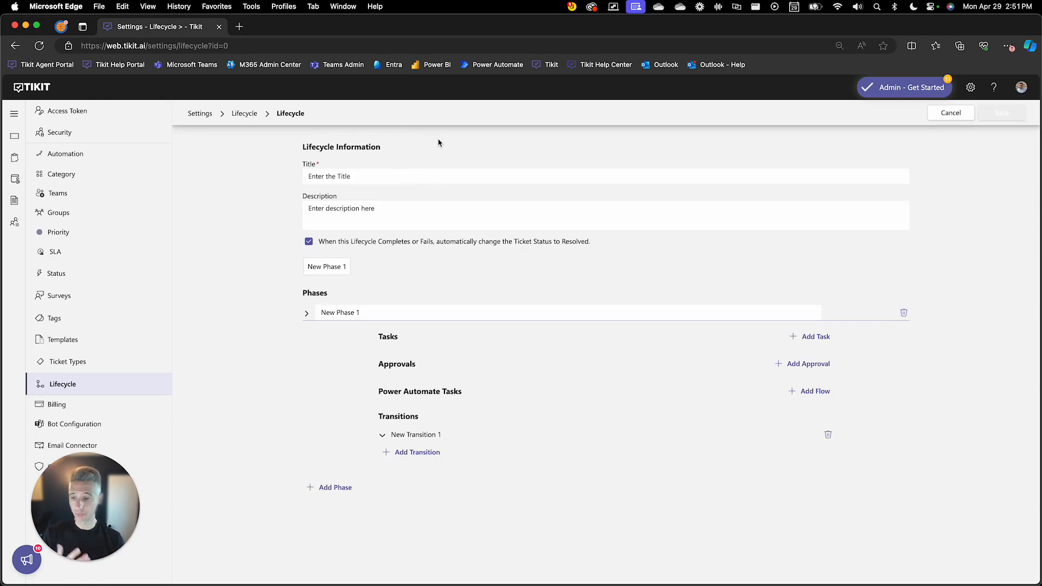
{"action": "left_click", "coordinate": [373, 176]}
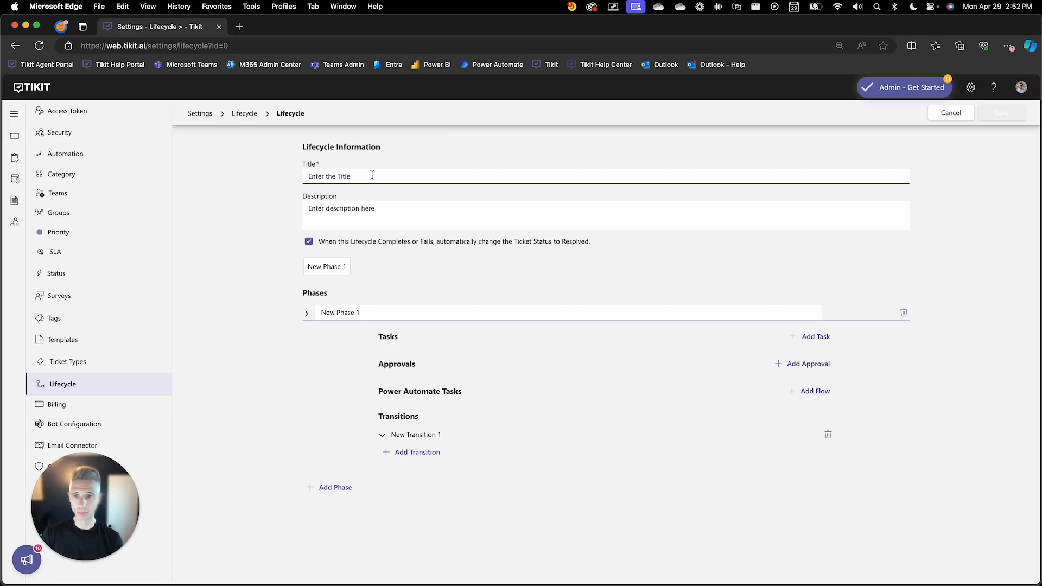
{"action": "type", "text": "New Hire"}
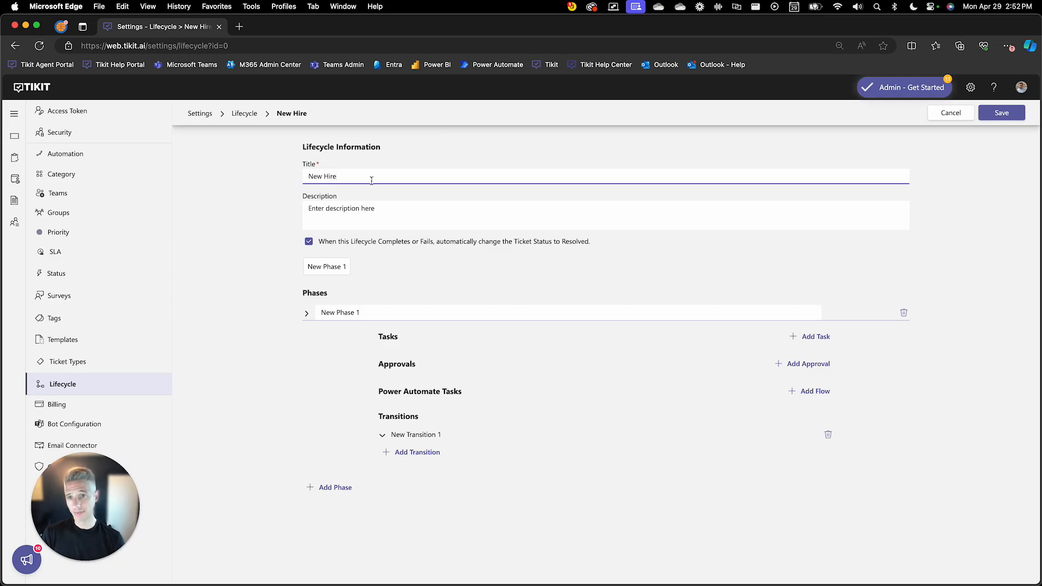
{"action": "left_click", "coordinate": [367, 209]}
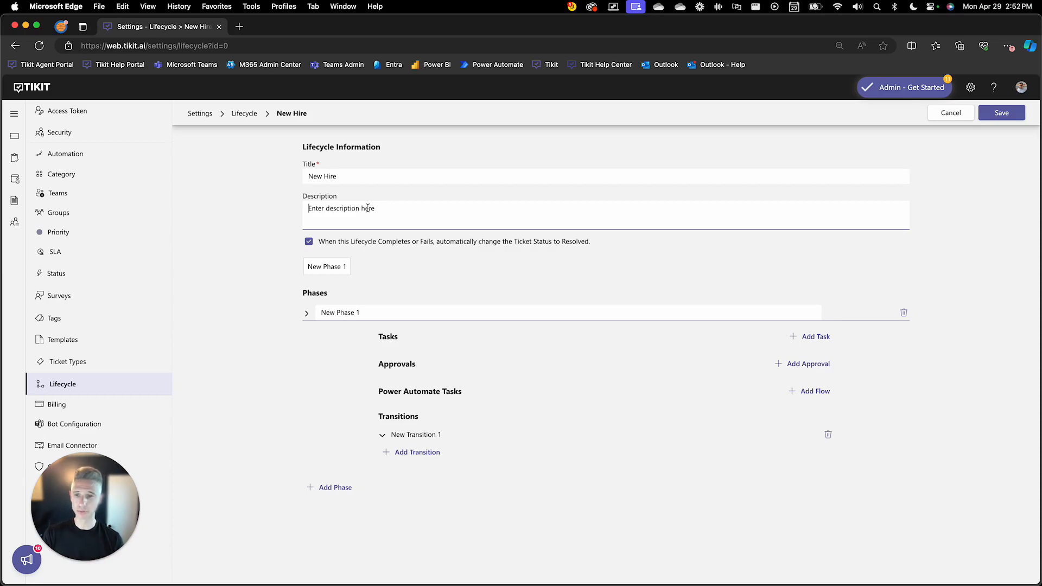
{"action": "left_click", "coordinate": [286, 243]}
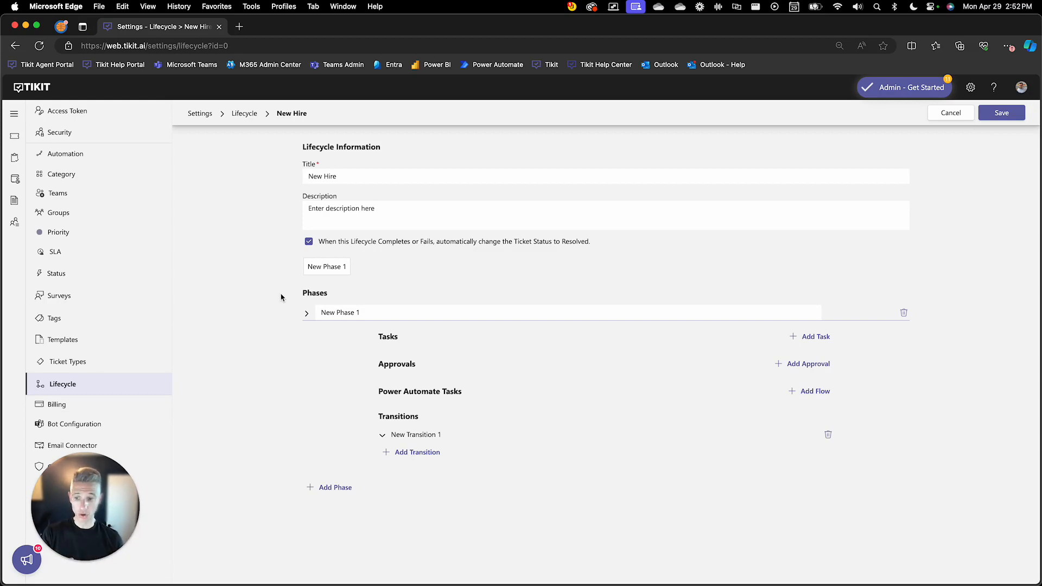
Step: Add a second phase to the lifecycle and rename the first phase "Approval"
{"action": "left_click", "coordinate": [335, 487]}
{"action": "scroll", "coordinate": [278, 448], "scroll_direction": "down", "scroll_amount": 3}
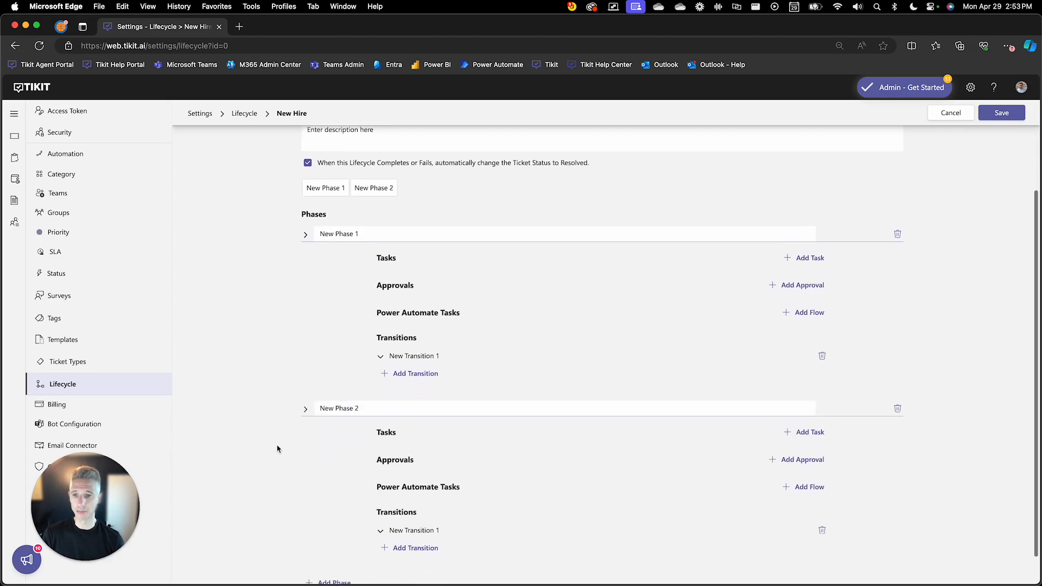
{"action": "scroll", "coordinate": [277, 448], "scroll_direction": "down", "scroll_amount": 1}
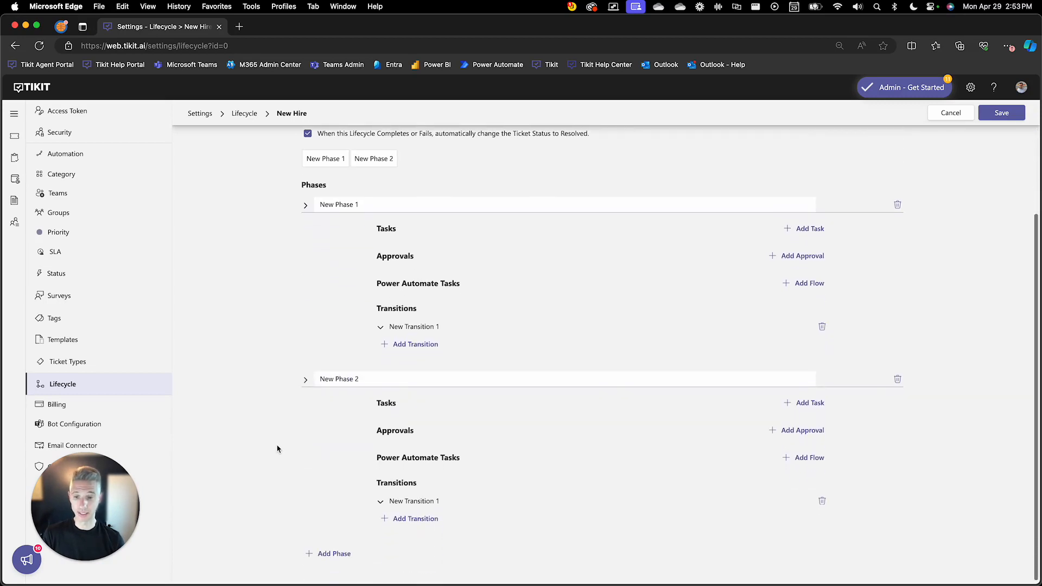
{"action": "scroll", "coordinate": [277, 448], "scroll_direction": "up", "scroll_amount": 4}
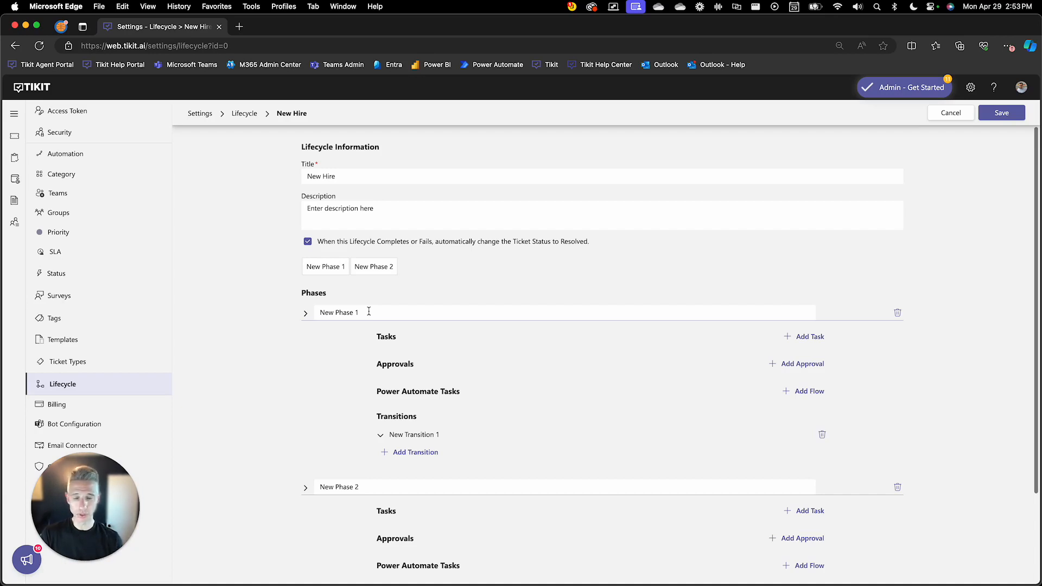
{"action": "left_click_drag", "start_coordinate": [369, 312], "coordinate": [310, 315]}
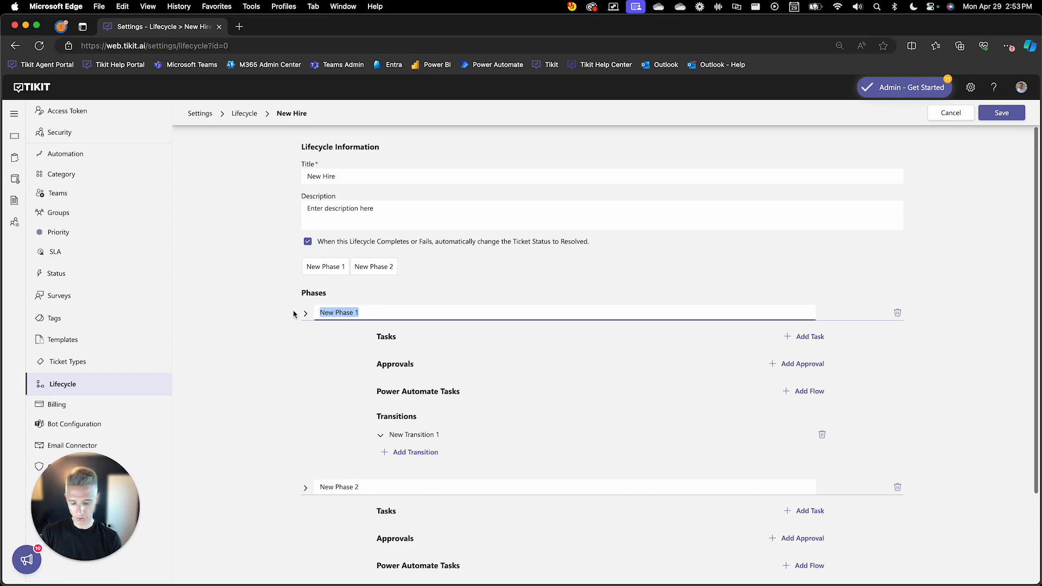
{"action": "type", "text": "Approval"}
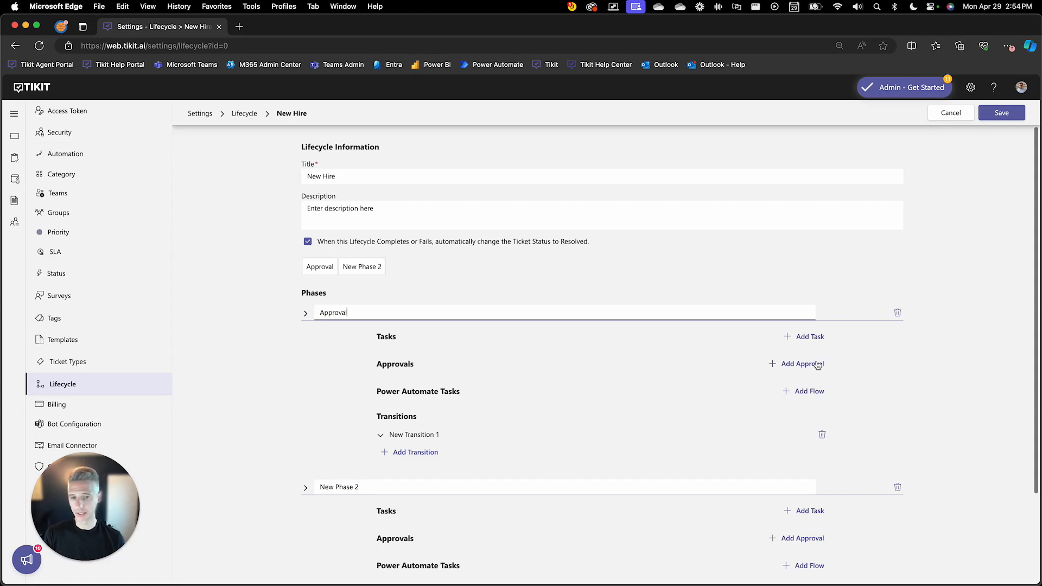
Step: Start a new approval in the Approval phase with the title "New Hire Approval"
{"action": "left_click", "coordinate": [816, 364]}
{"action": "left_click", "coordinate": [570, 277]}
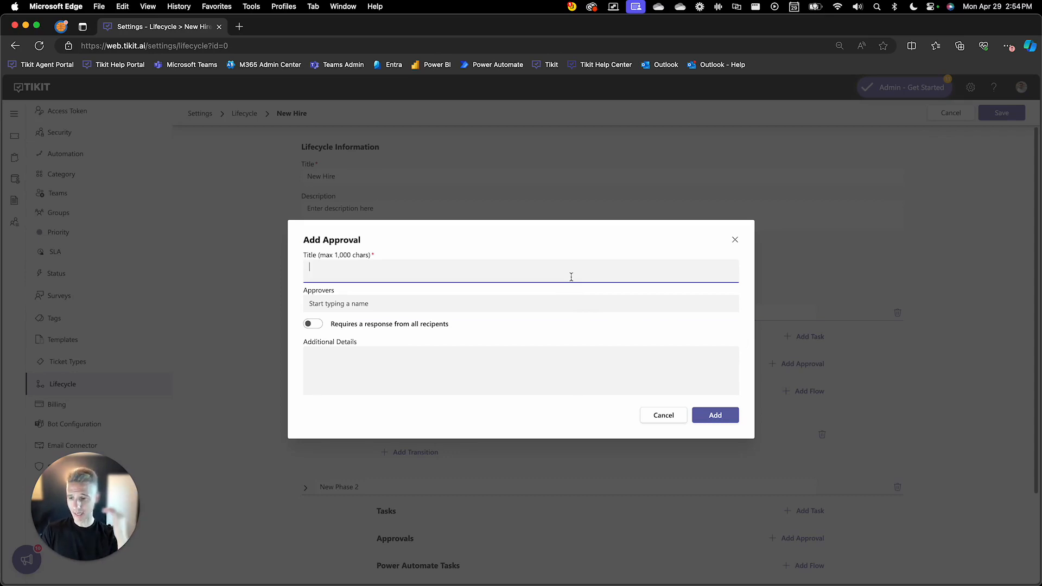
{"action": "type", "text": "New Hire"}
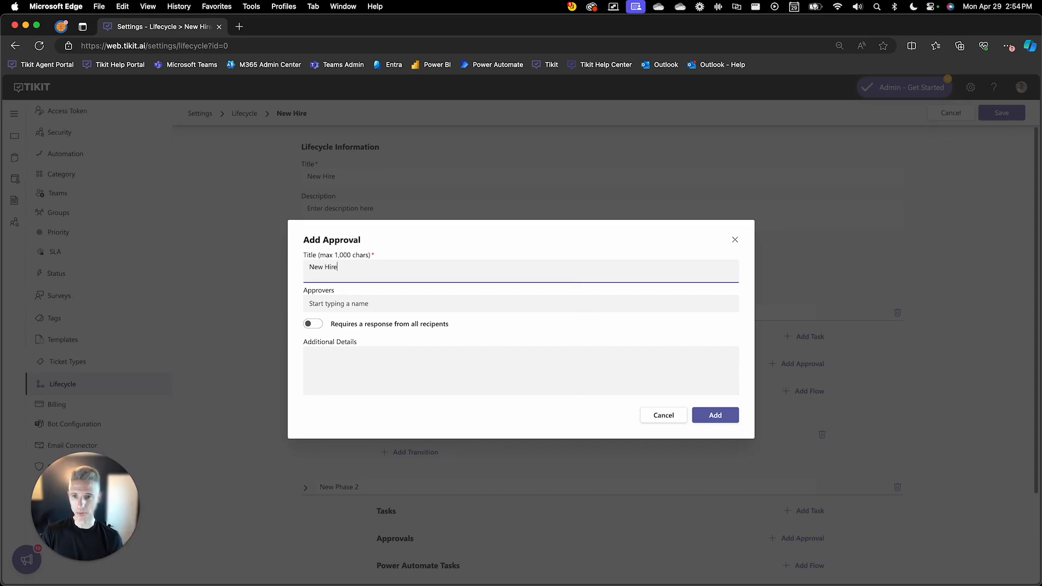
{"action": "type", "text": " Approval"}
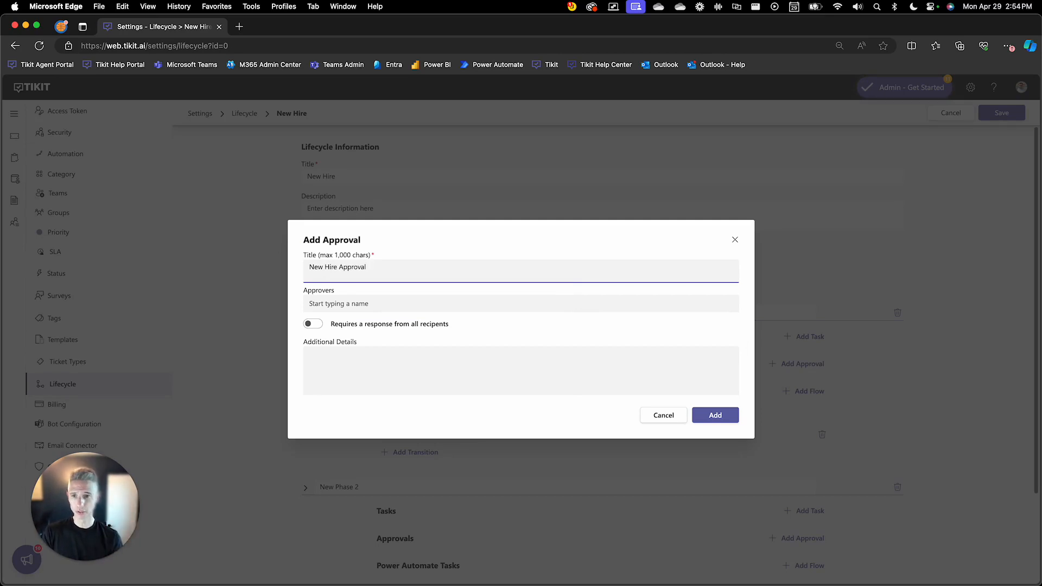
{"action": "key", "text": "Tab"}
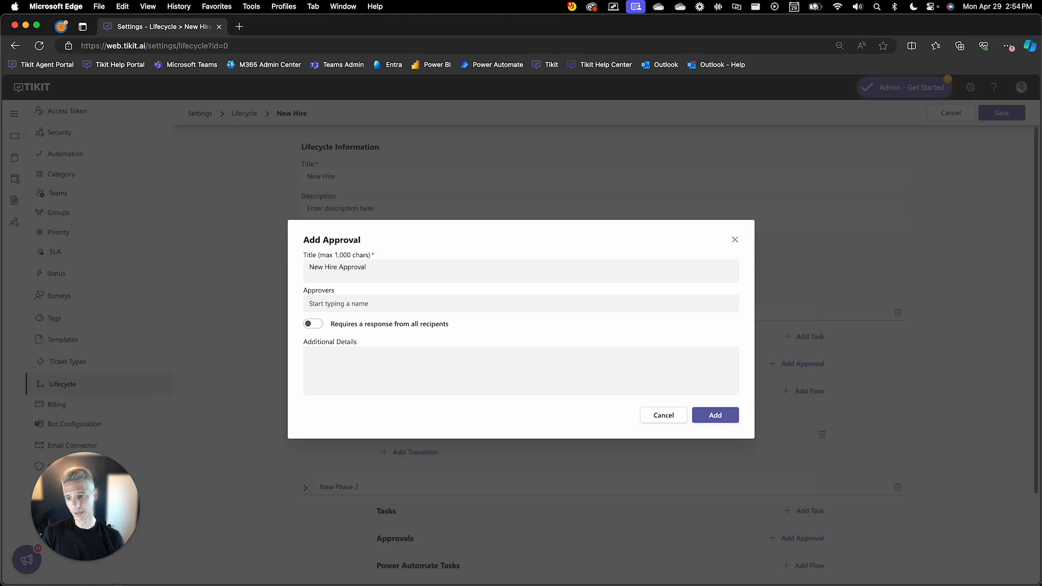
Step: Choose the two approvers for the new hire approval, without requiring a response from all recipients
{"action": "left_click", "coordinate": [521, 303]}
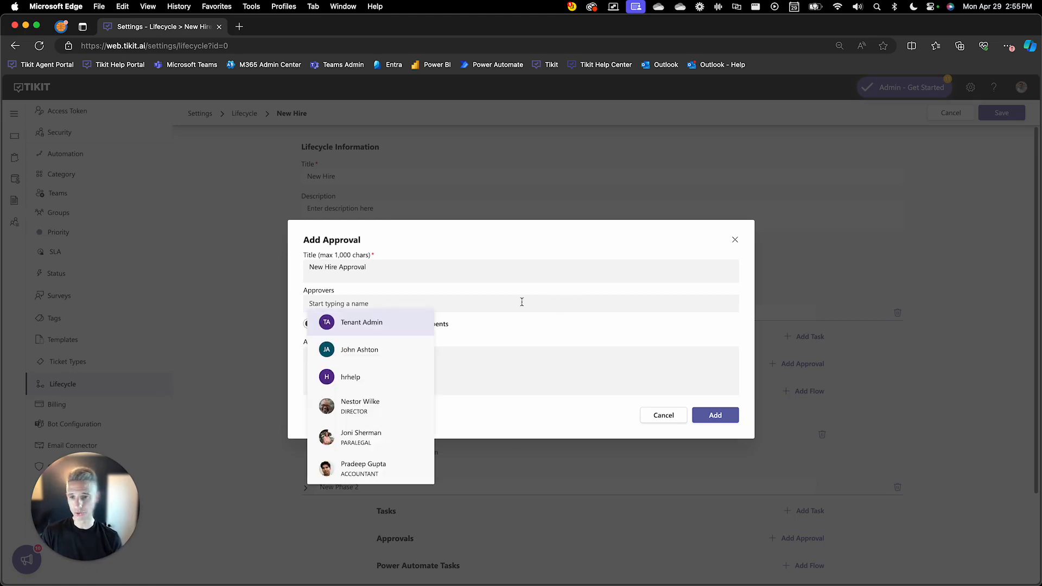
{"action": "type", "text": "diego"}
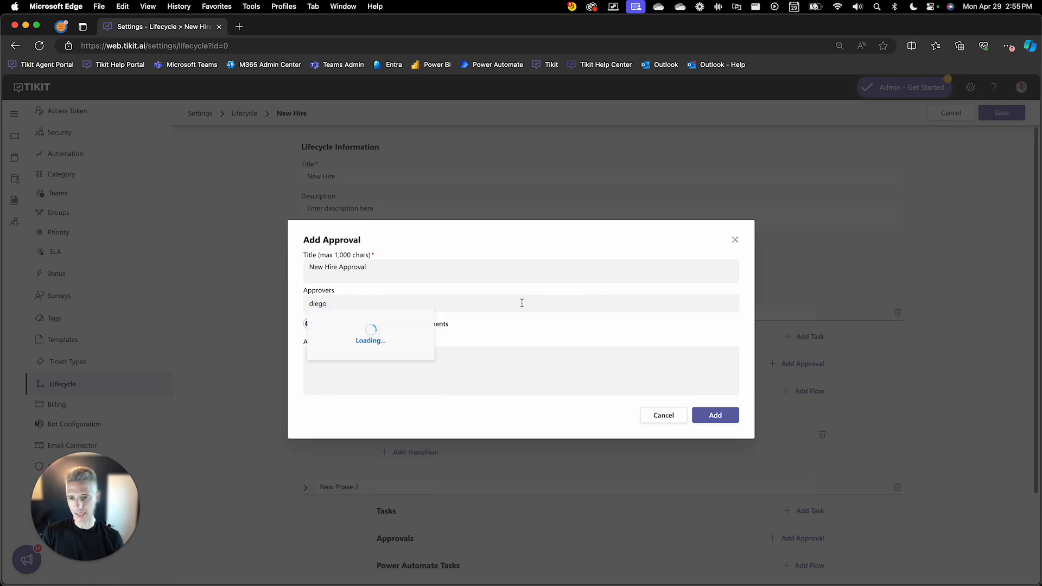
{"action": "left_click", "coordinate": [364, 325]}
{"action": "type", "text": "adele"}
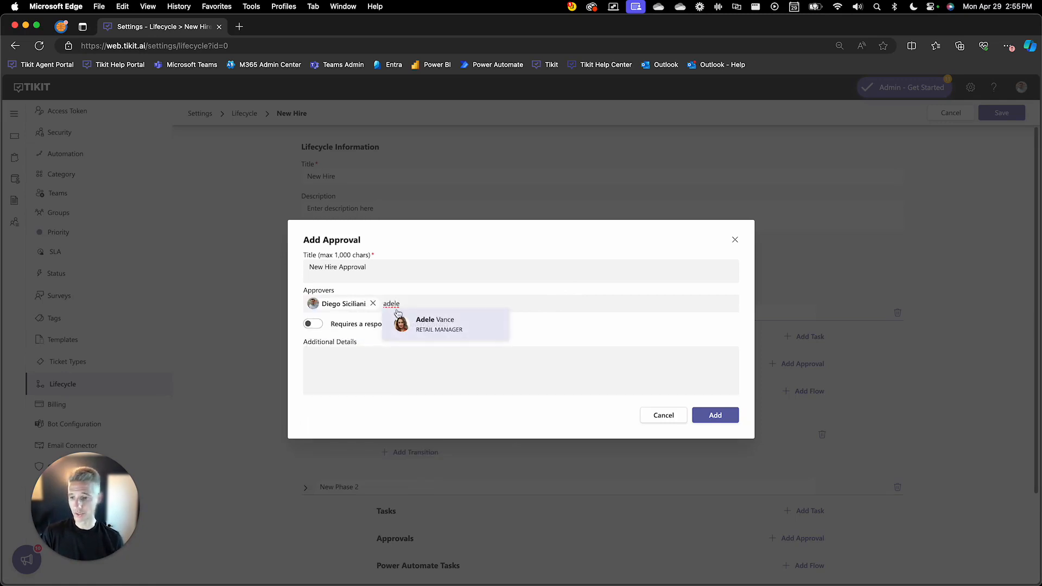
{"action": "left_click", "coordinate": [435, 329]}
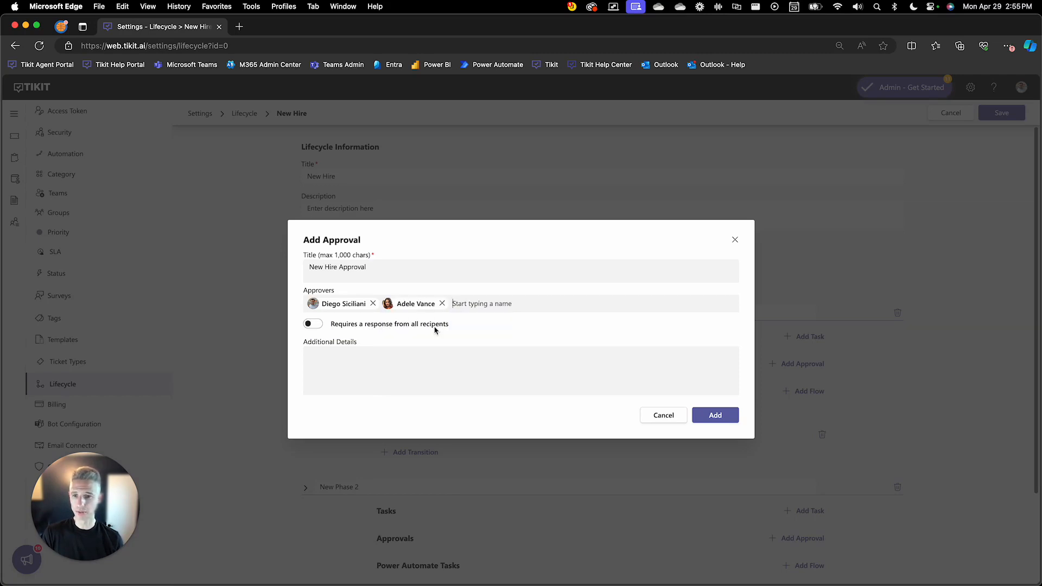
{"action": "left_click", "coordinate": [314, 324]}
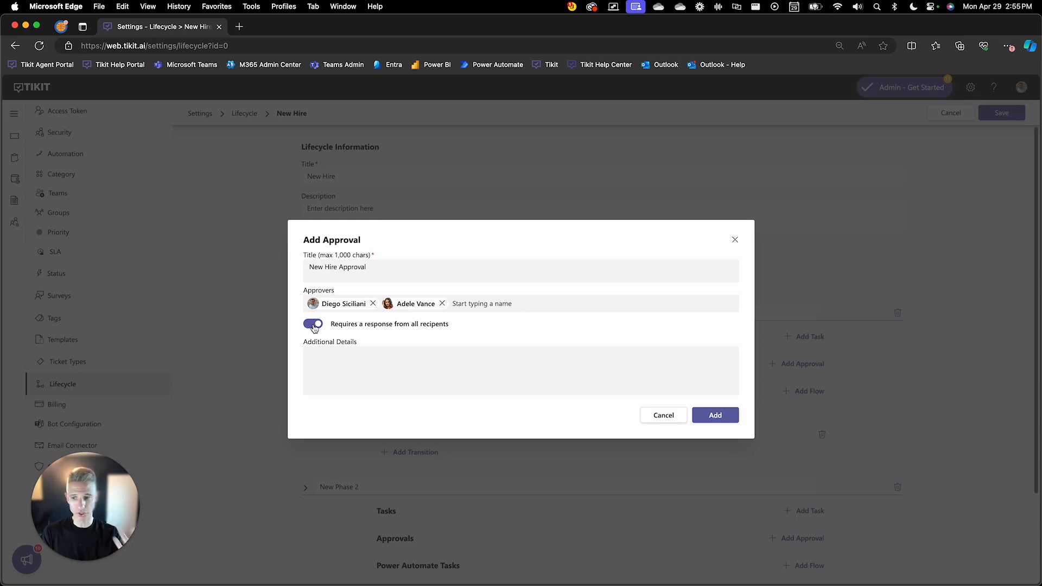
{"action": "left_click", "coordinate": [313, 325]}
Step: Enter "Please approve new hire." as the additional details and add the approval to the phase
{"action": "left_click", "coordinate": [318, 354]}
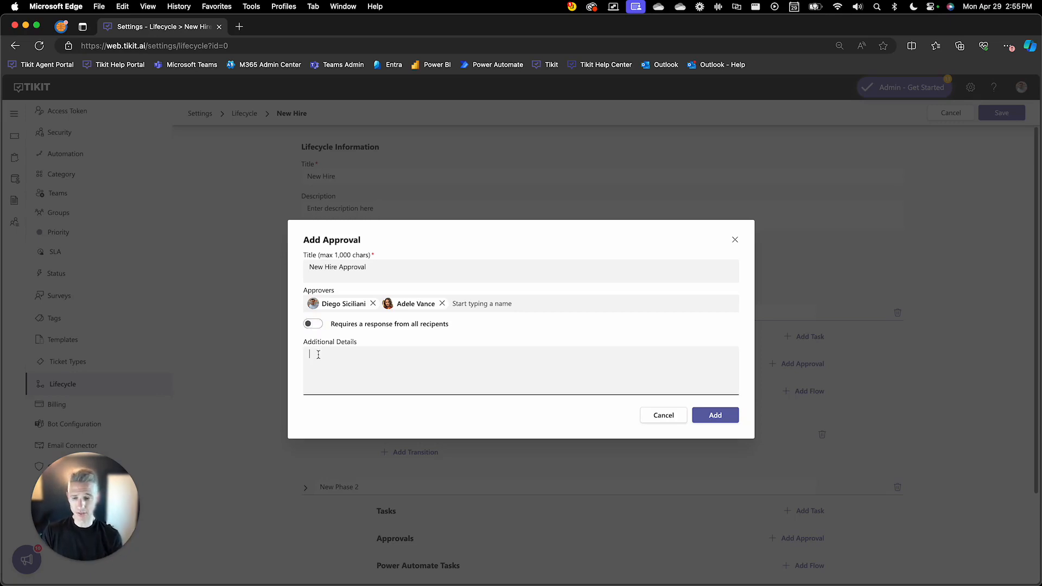
{"action": "type", "text": "Pelas"}
{"action": "key", "text": "BackSpace"}
{"action": "key", "text": "BackSpace"}
{"action": "key", "text": "BackSpace"}
{"action": "key", "text": "BackSpace"}
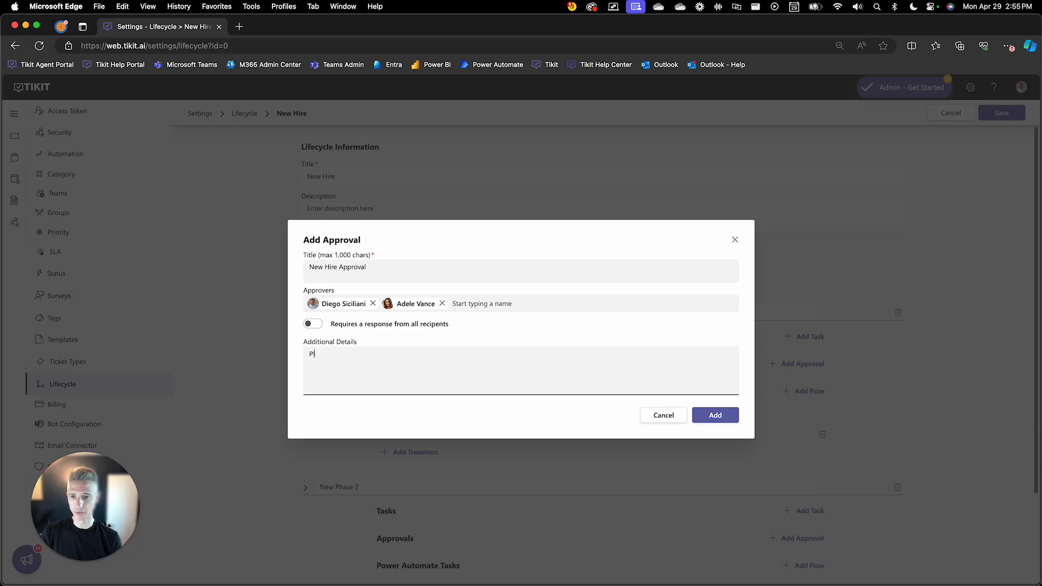
{"action": "type", "text": "e"}
{"action": "key", "text": "BackSpace"}
{"action": "type", "text": "lease app"}
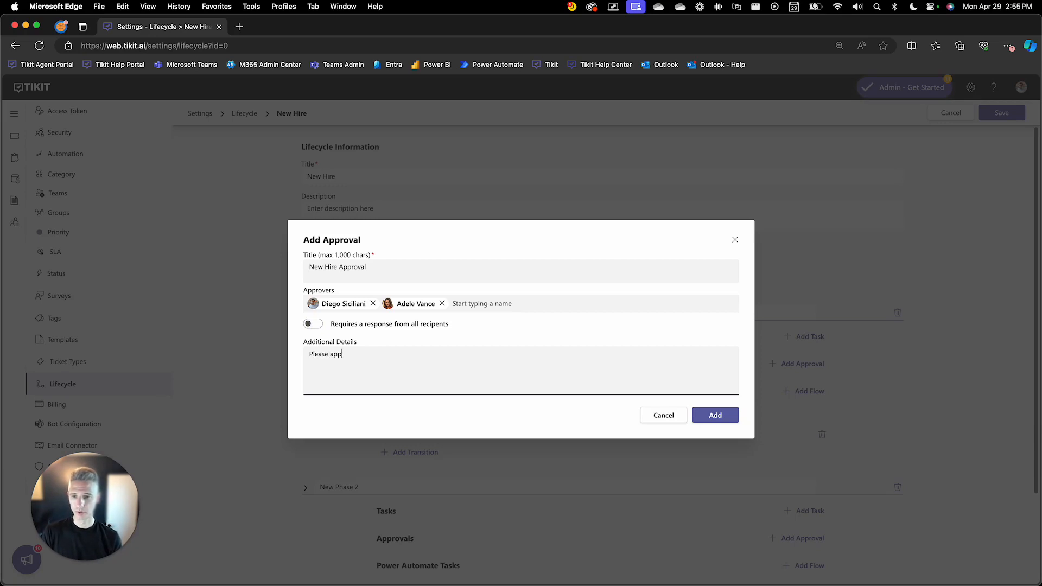
{"action": "type", "text": "rove new hire."}
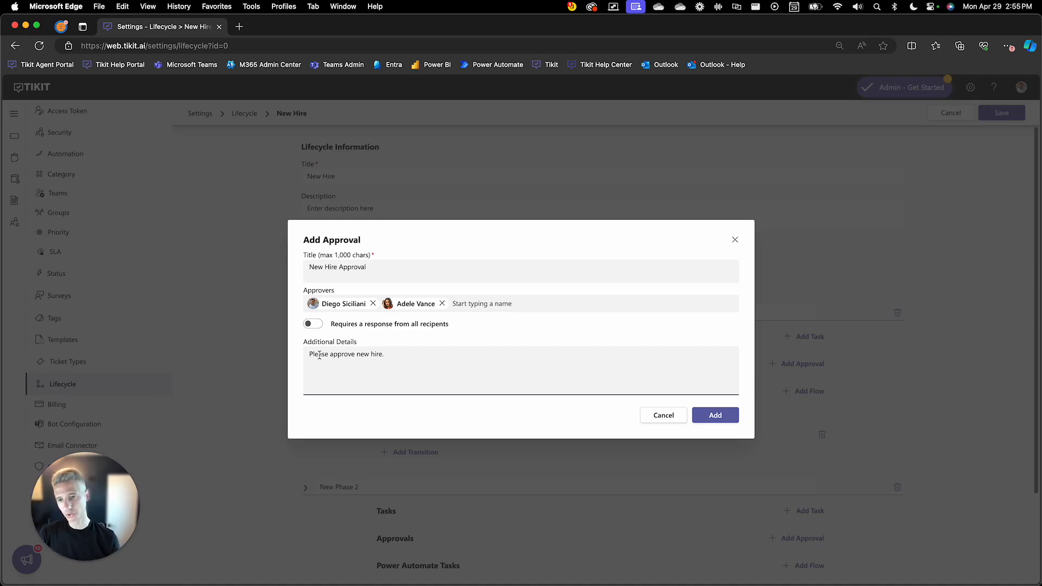
{"action": "left_click", "coordinate": [715, 416]}
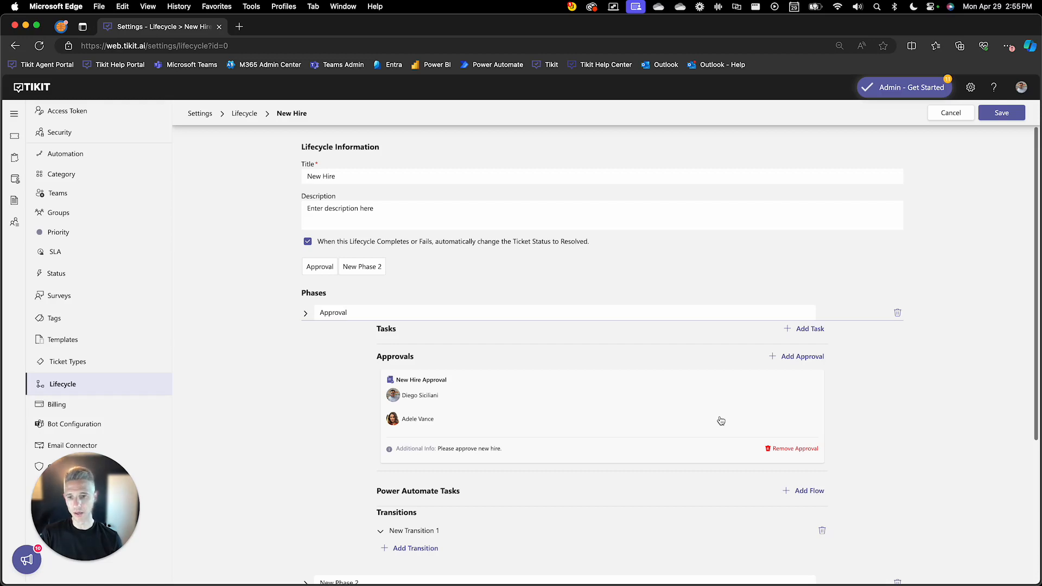
Step: Rename the lifecycle's second phase "Provisioning Accounts"
{"action": "scroll", "coordinate": [720, 421], "scroll_direction": "down", "scroll_amount": 3}
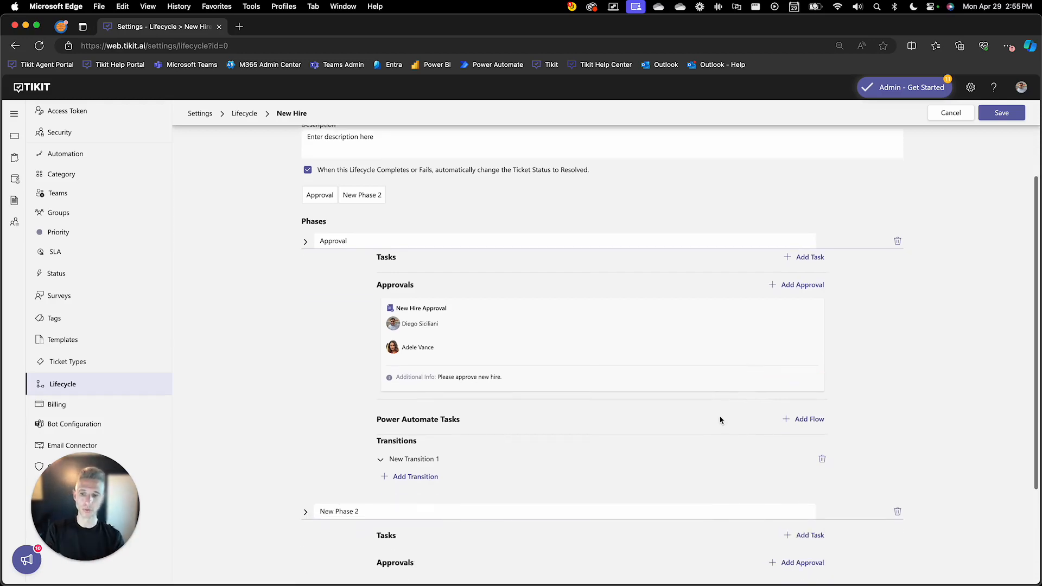
{"action": "scroll", "coordinate": [721, 421], "scroll_direction": "down", "scroll_amount": 5}
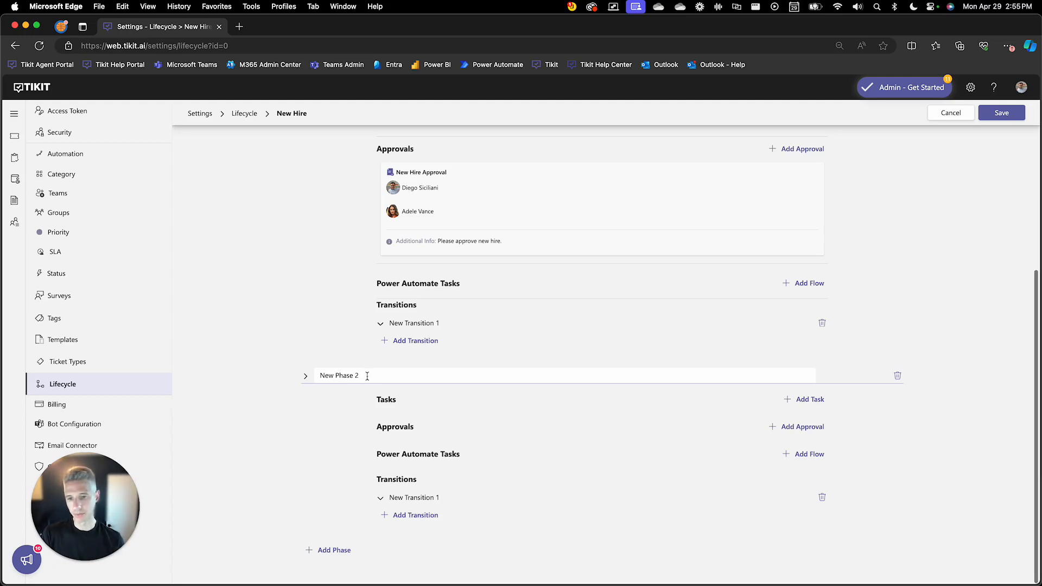
{"action": "left_click_drag", "start_coordinate": [358, 375], "coordinate": [303, 376]}
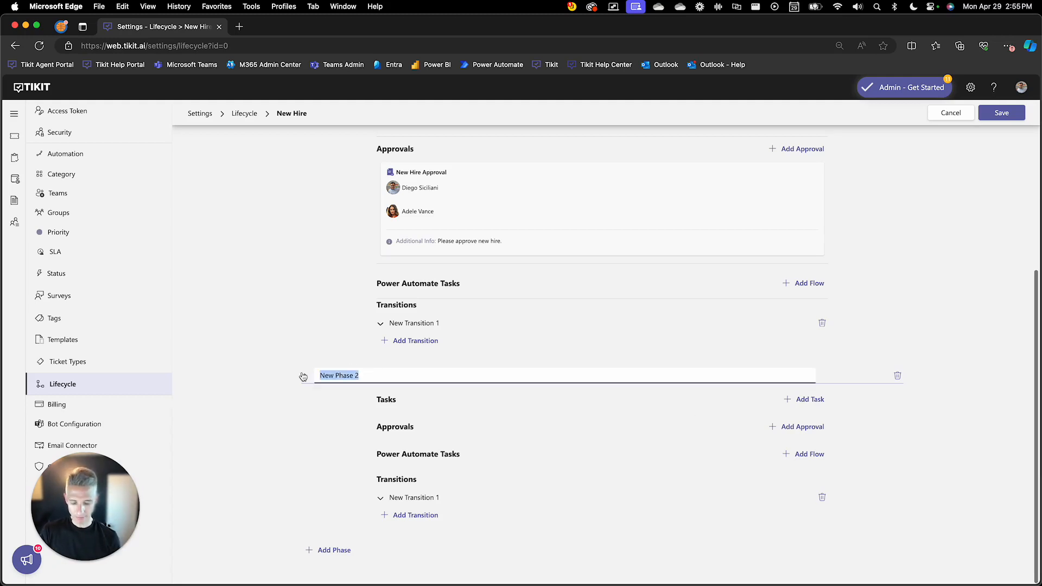
{"action": "type", "text": "P"}
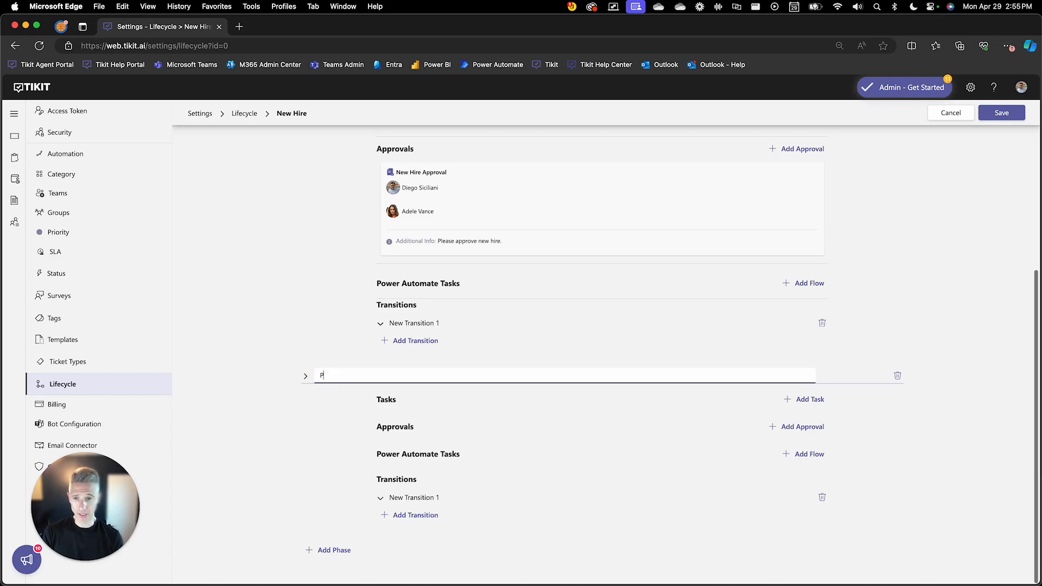
{"action": "type", "text": "rovisioning Accounts"}
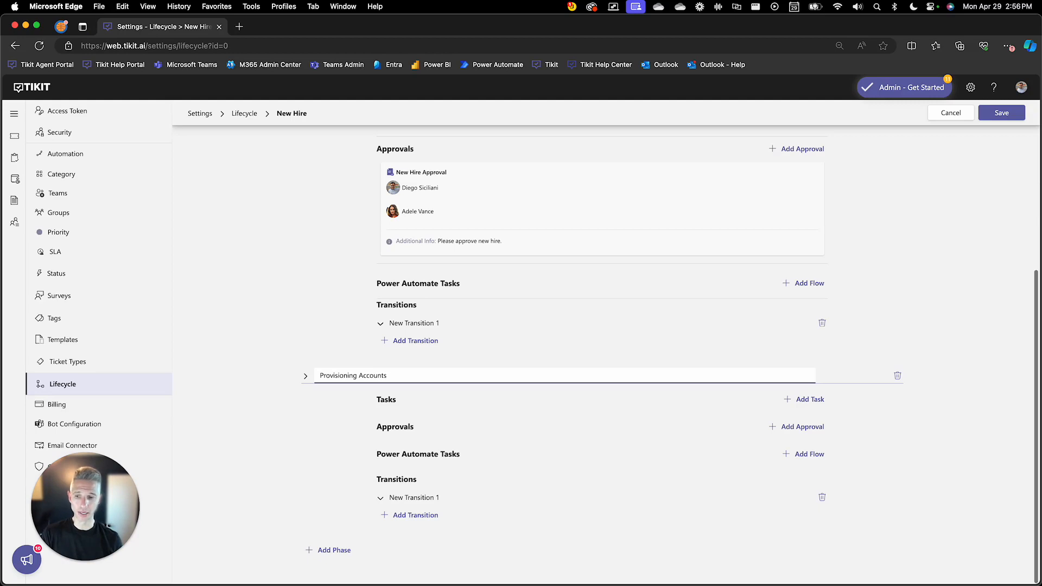
Step: Add a task titled "Create Entra Account" to the Provisioning Accounts phase, assigned to the second available assignee
{"action": "scroll", "coordinate": [593, 309], "scroll_direction": "up", "scroll_amount": 3}
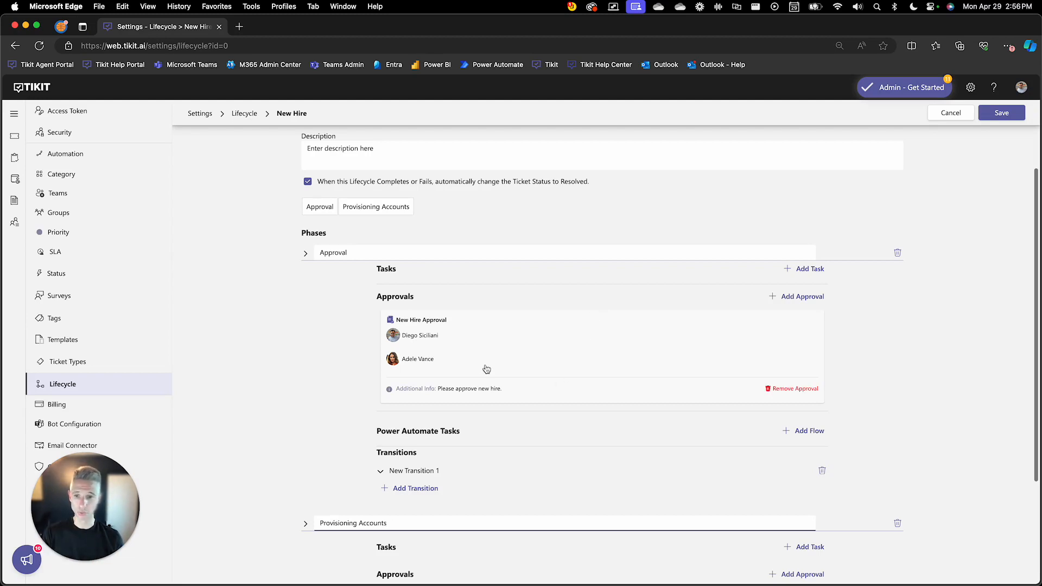
{"action": "scroll", "coordinate": [486, 369], "scroll_direction": "down", "scroll_amount": 5}
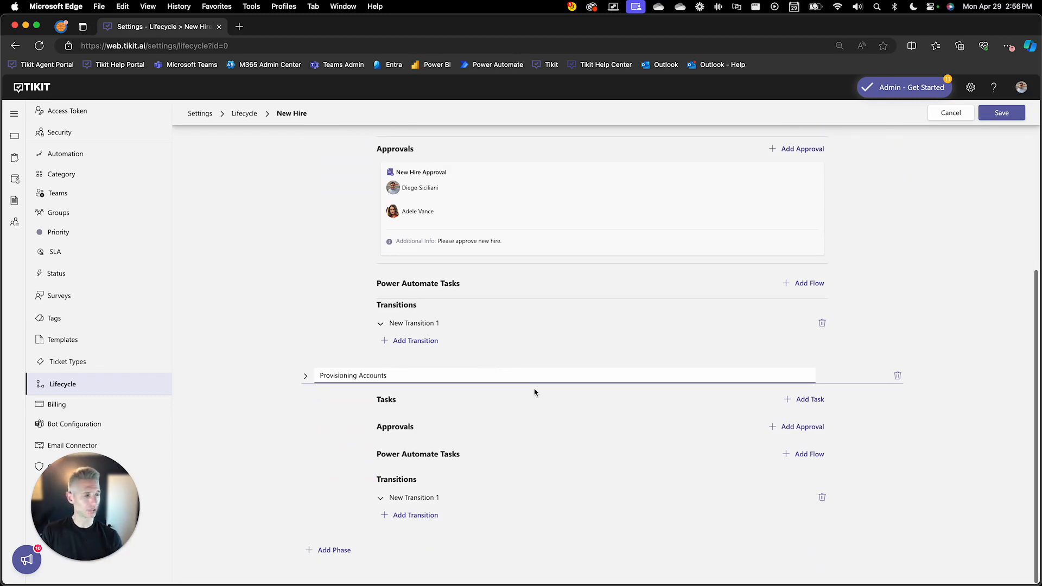
{"action": "left_click", "coordinate": [812, 400]}
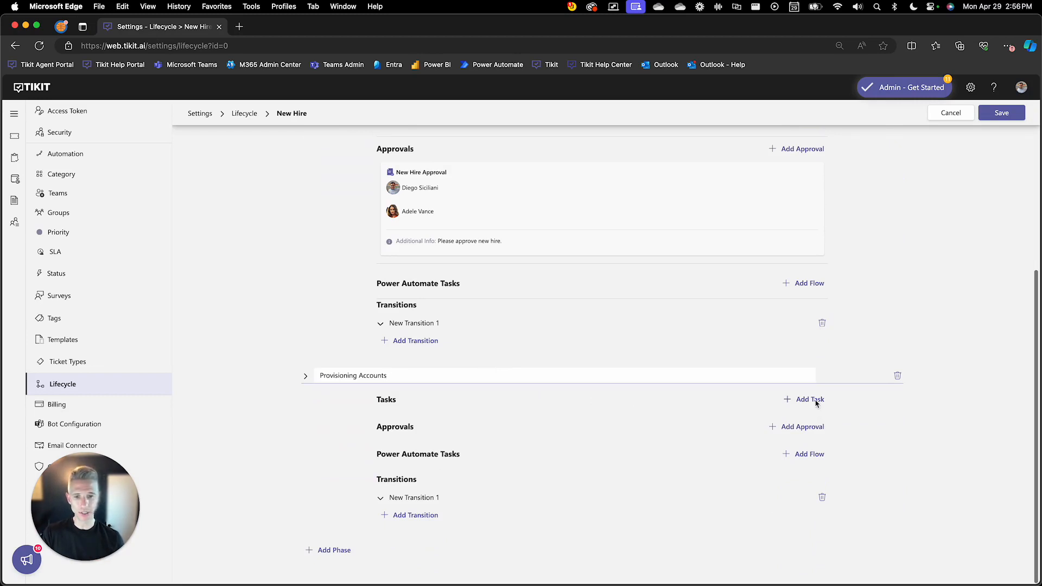
{"action": "left_click", "coordinate": [444, 309]}
{"action": "type", "text": "Create"}
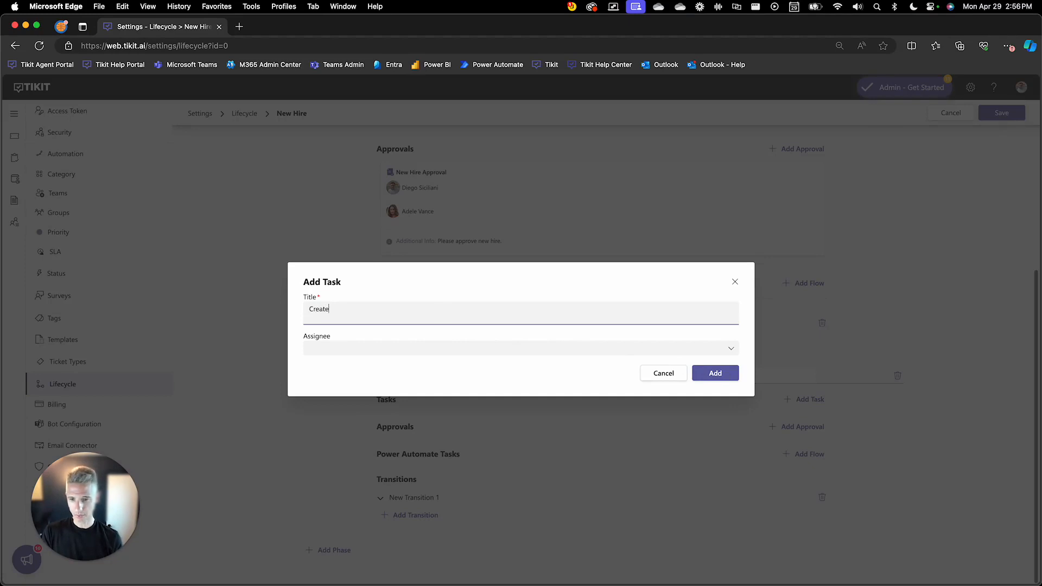
{"action": "type", "text": " Entra Account"}
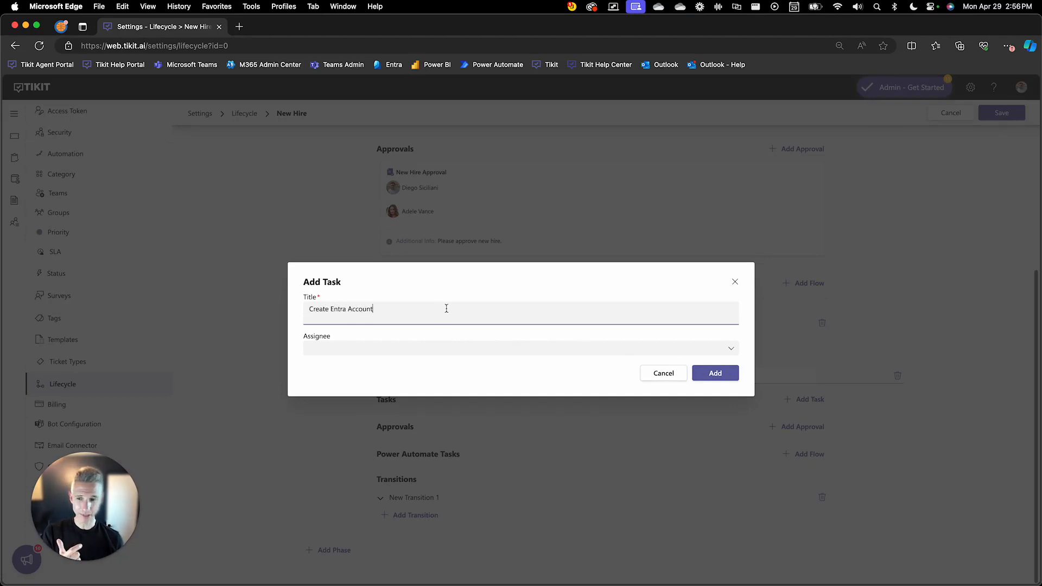
{"action": "left_click", "coordinate": [730, 350]}
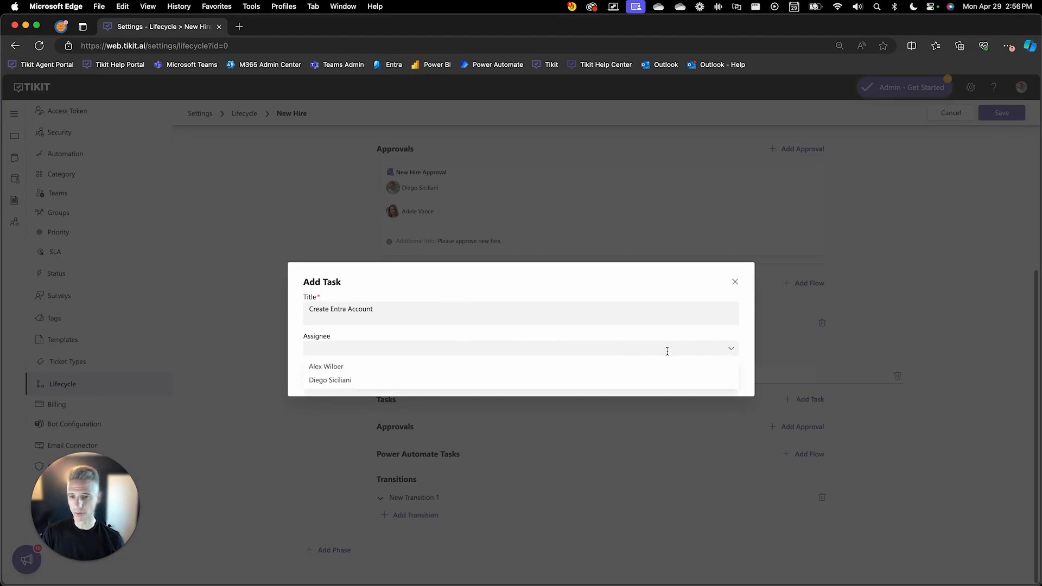
{"action": "left_click", "coordinate": [552, 384]}
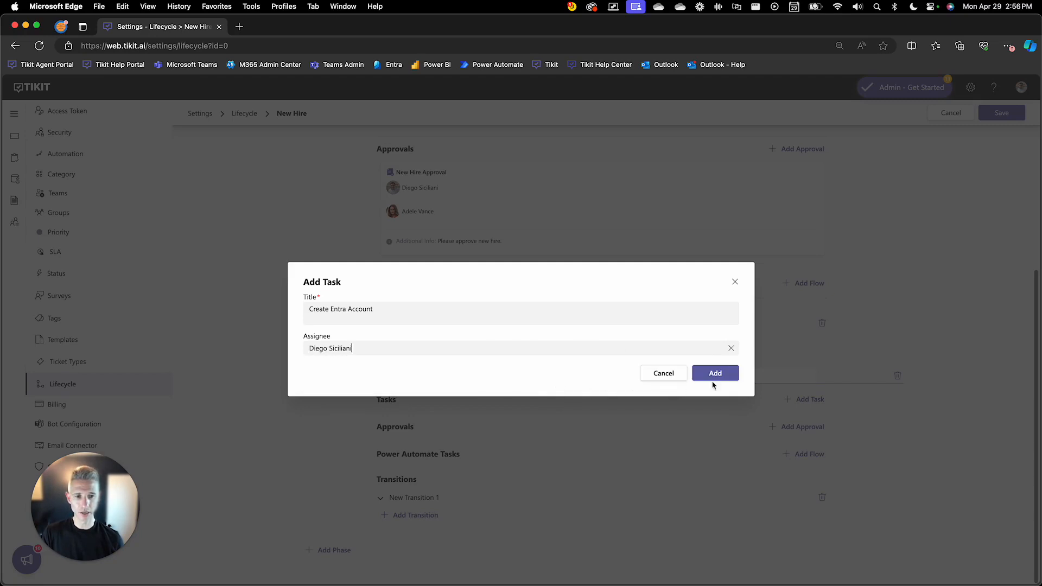
{"action": "left_click", "coordinate": [716, 374]}
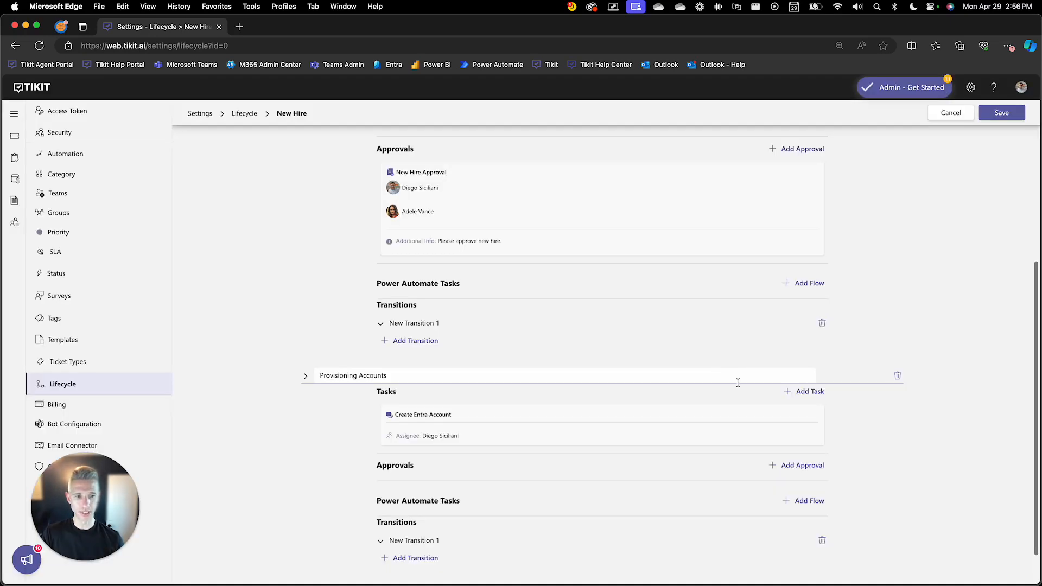
Step: Add a second task titled "Provide Teams Access" to the Provisioning Accounts phase, with the same assignee as the Entra account task
{"action": "left_click", "coordinate": [801, 392]}
{"action": "left_click", "coordinate": [432, 318]}
{"action": "type", "text": "P"}
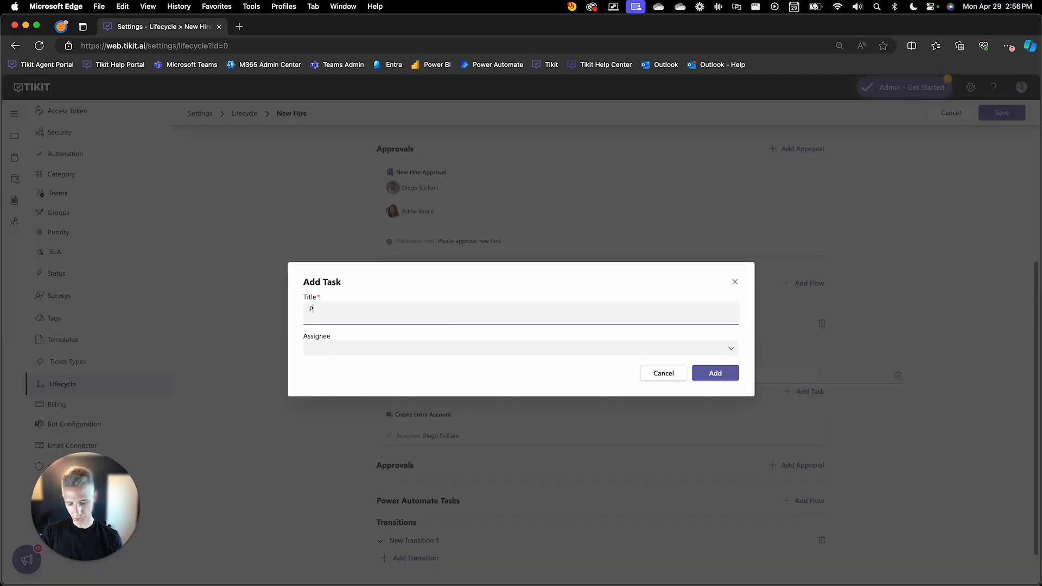
{"action": "type", "text": "rovide Teams Access"}
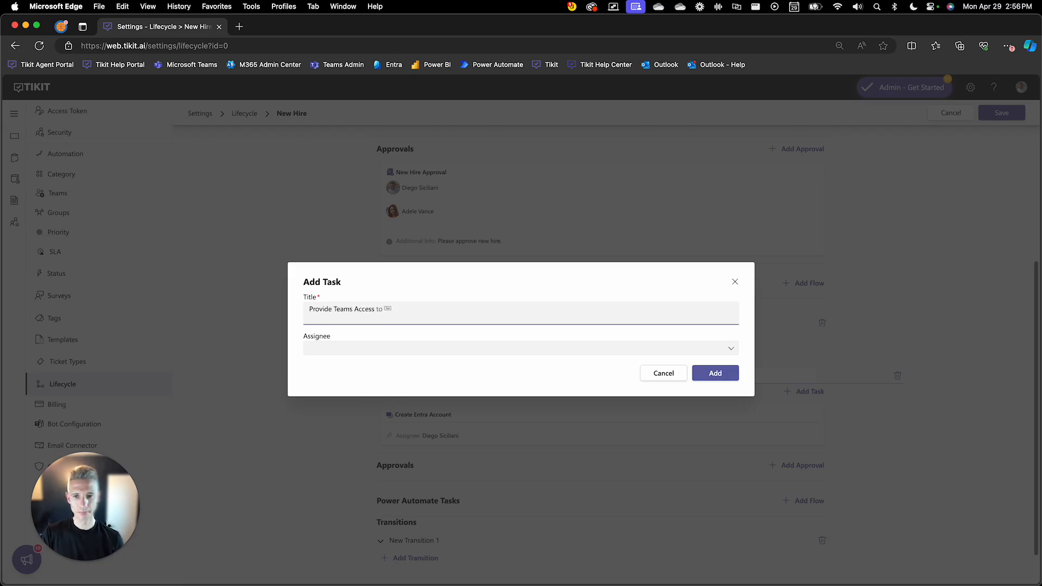
{"action": "left_click", "coordinate": [731, 349]}
{"action": "left_click", "coordinate": [465, 379]}
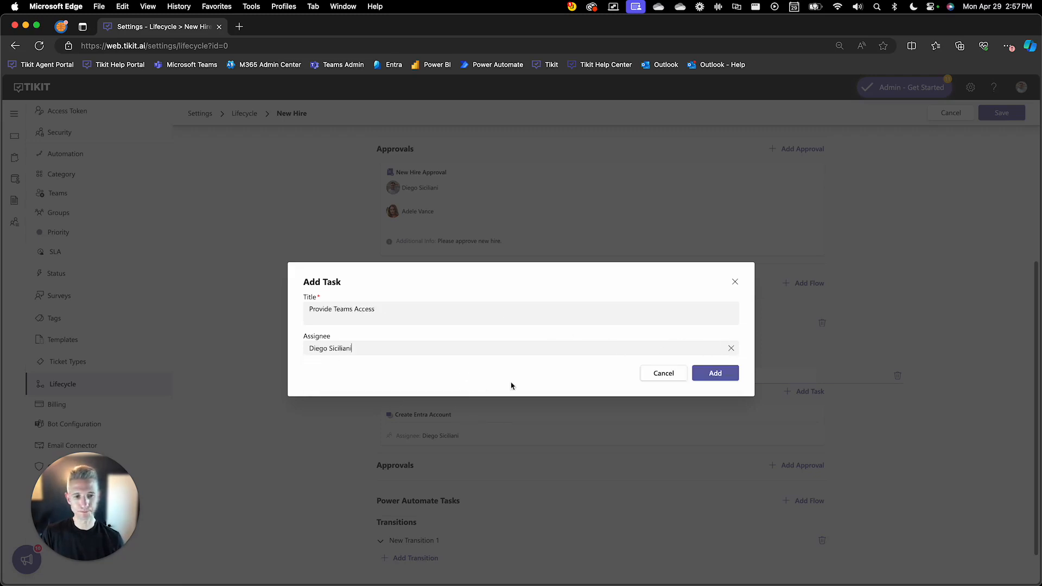
{"action": "left_click", "coordinate": [715, 374]}
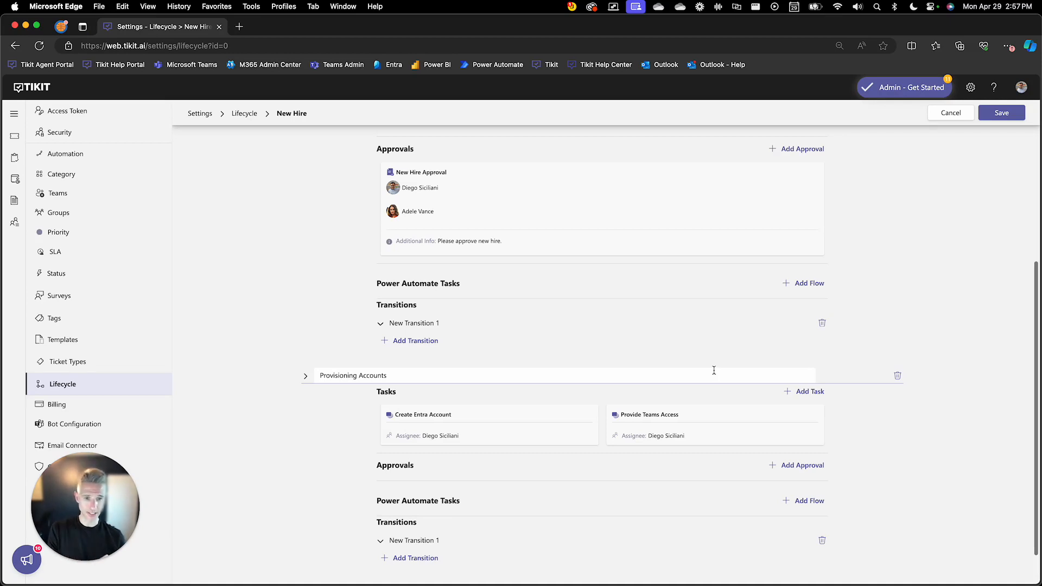
Step: Expand the Approval phase's transition and rename it "Move to Provisioning Accounts Phase"
{"action": "scroll", "coordinate": [714, 371], "scroll_direction": "down", "scroll_amount": 2}
{"action": "mouse_move", "coordinate": [714, 374]}
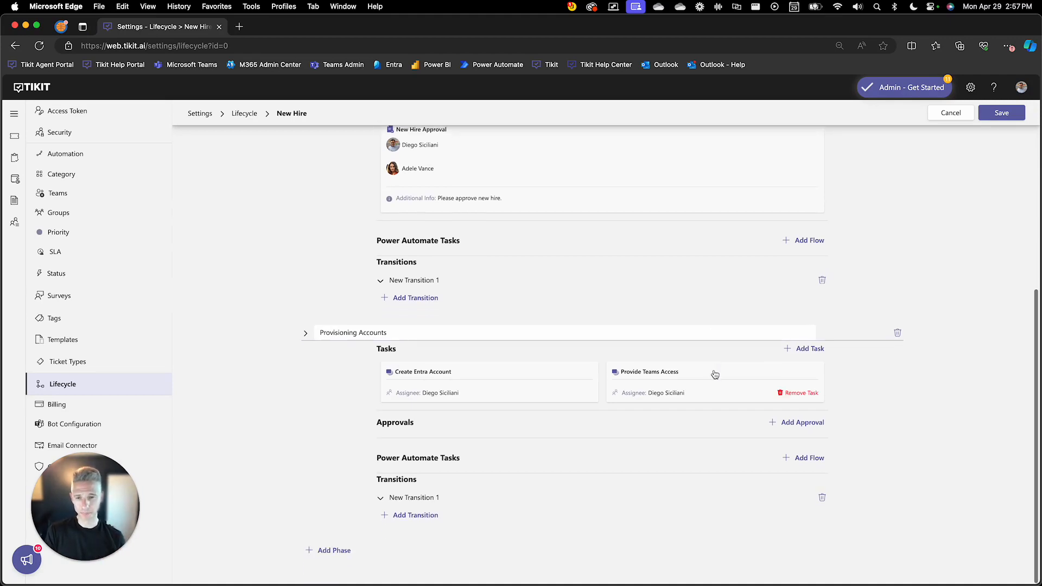
{"action": "scroll", "coordinate": [714, 375], "scroll_direction": "up", "scroll_amount": 8}
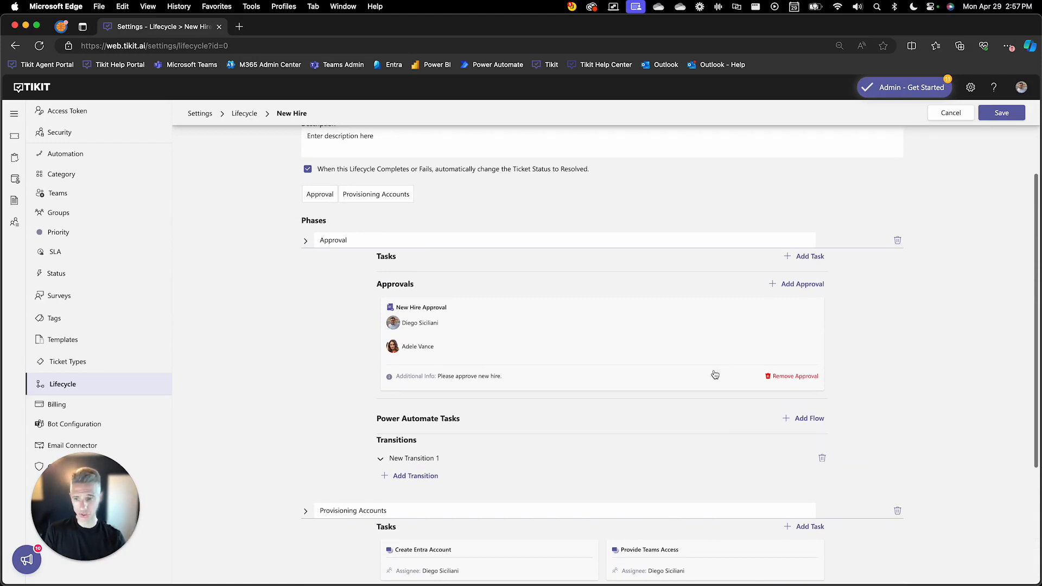
{"action": "scroll", "coordinate": [714, 374], "scroll_direction": "down", "scroll_amount": 3}
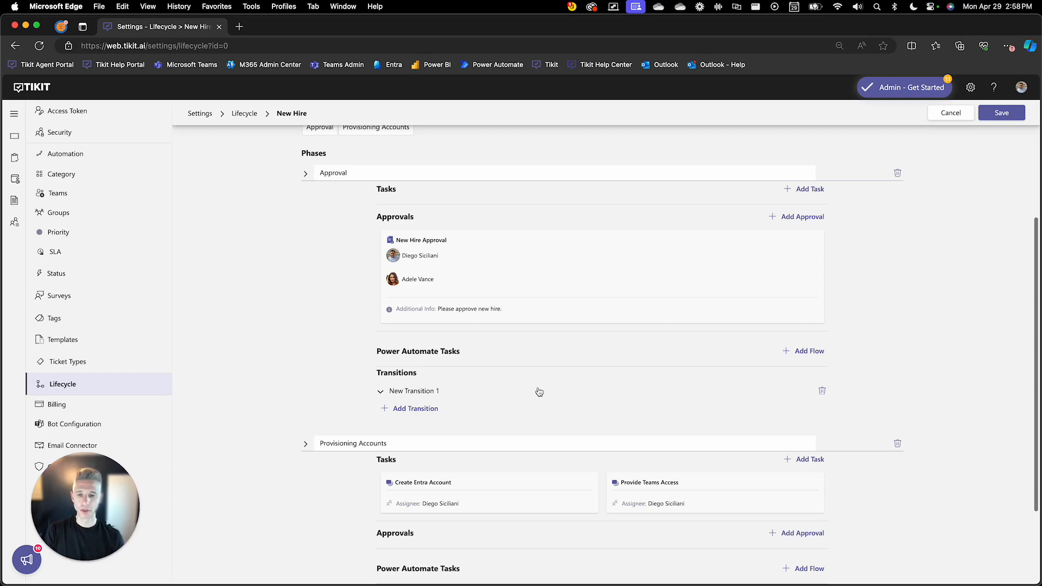
{"action": "left_click", "coordinate": [381, 394]}
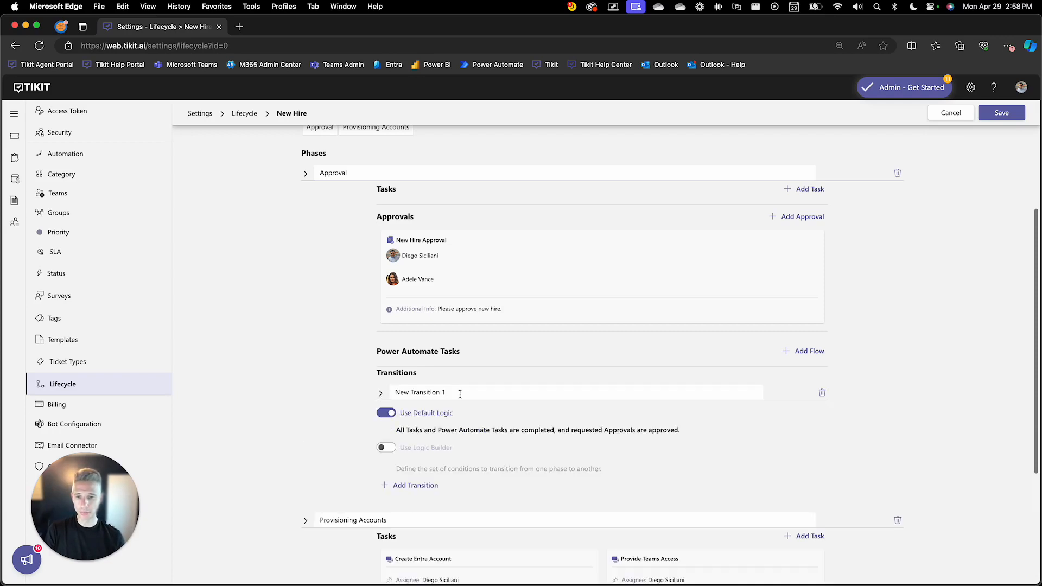
{"action": "left_click_drag", "start_coordinate": [459, 393], "coordinate": [360, 393]}
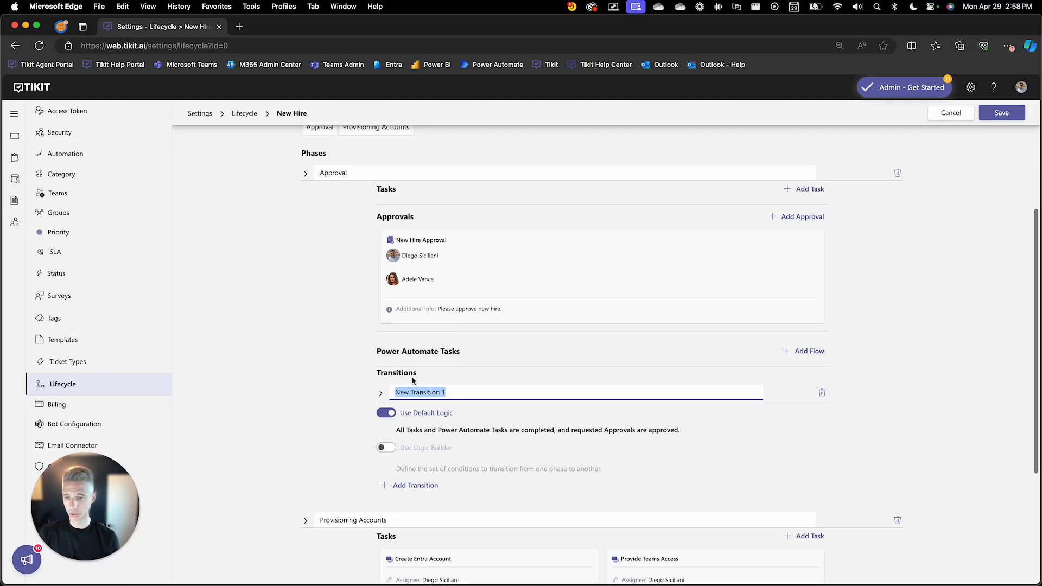
{"action": "type", "text": "Move to P"}
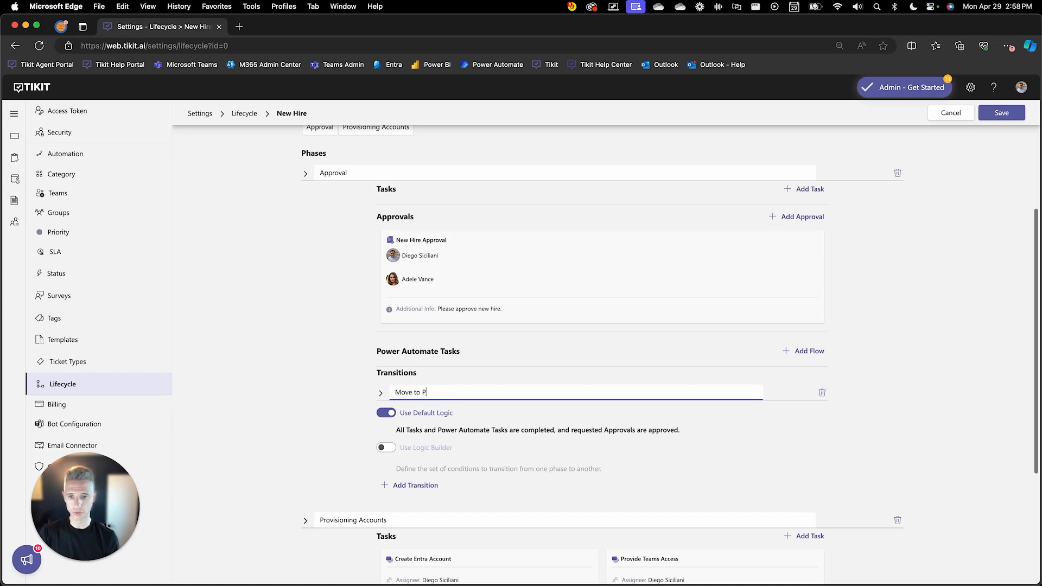
{"action": "type", "text": "rovisioning Accounts Phase"}
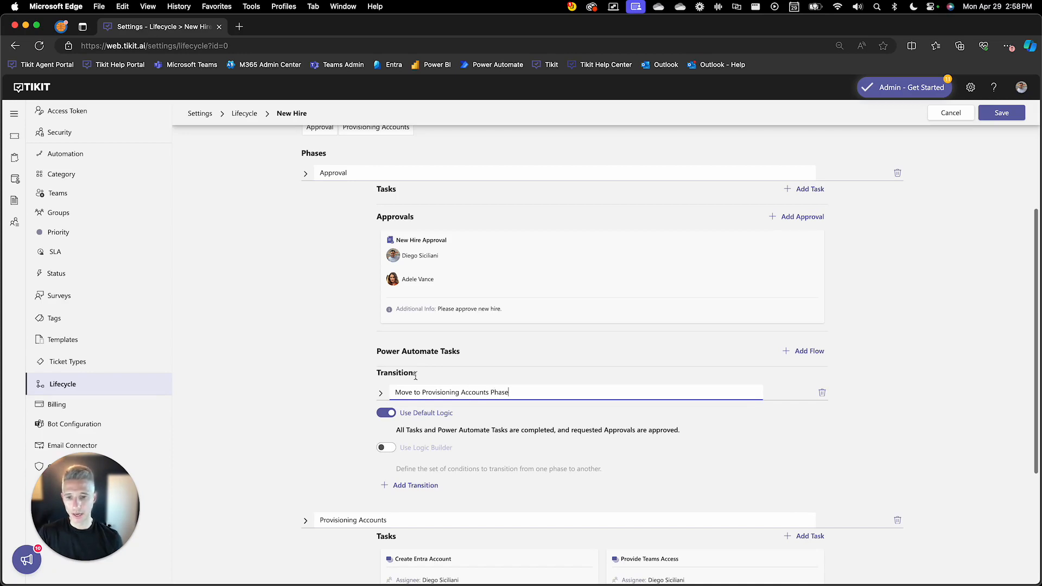
Step: Expand the Provisioning Accounts phase's transition and rename it "Complete New Hire"
{"action": "scroll", "coordinate": [415, 375], "scroll_direction": "down", "scroll_amount": 2}
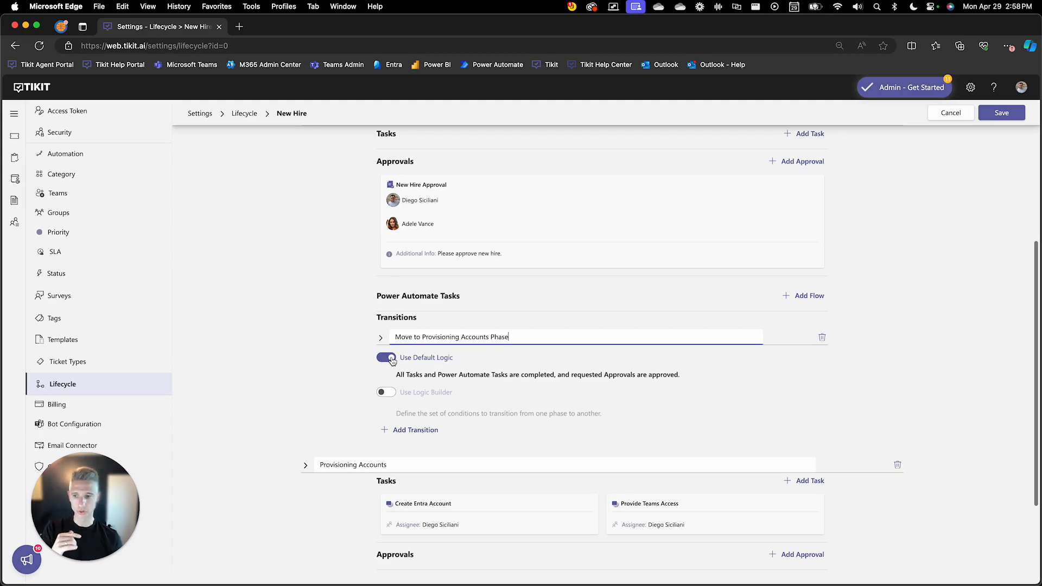
{"action": "scroll", "coordinate": [392, 361], "scroll_direction": "down", "scroll_amount": 5}
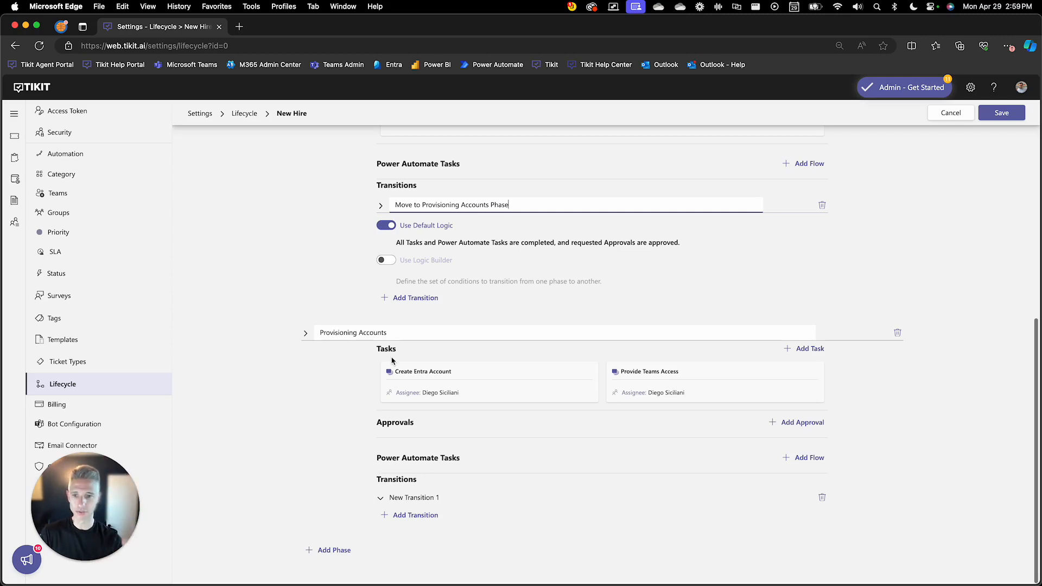
{"action": "left_click", "coordinate": [382, 500]}
{"action": "key", "text": "super+a"}
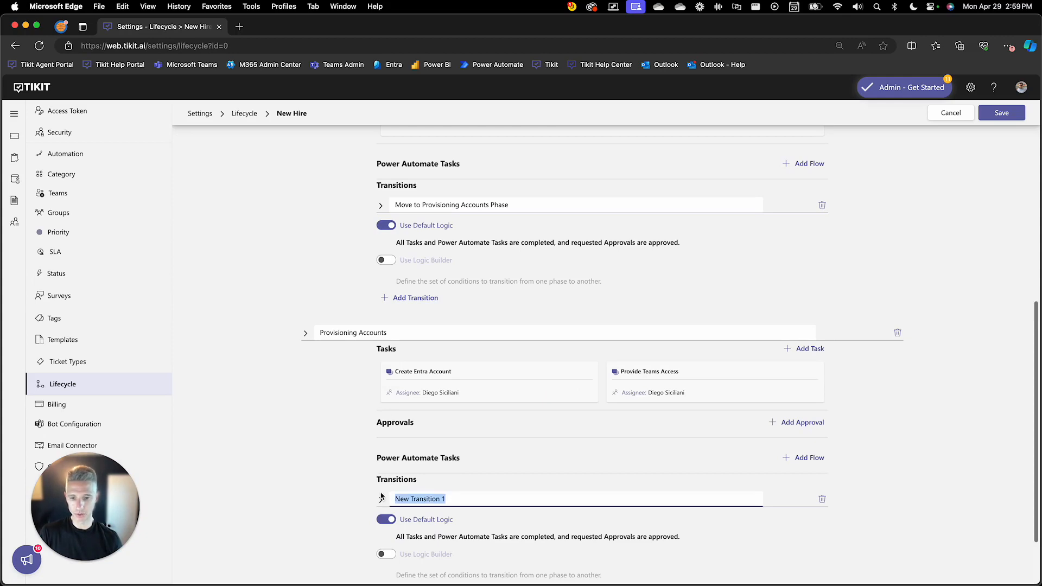
{"action": "type", "text": "Complete New Hire"}
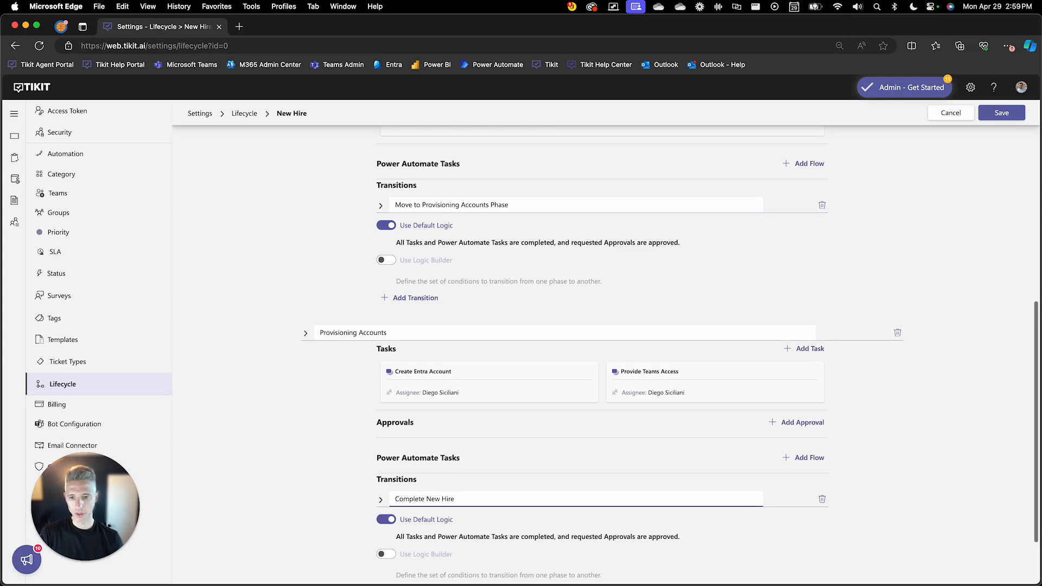
Step: Switch the Complete New Hire transition to the logic builder with a rule requiring the task Provide Teams Access to be Failed
{"action": "scroll", "coordinate": [386, 477], "scroll_direction": "down", "scroll_amount": 3}
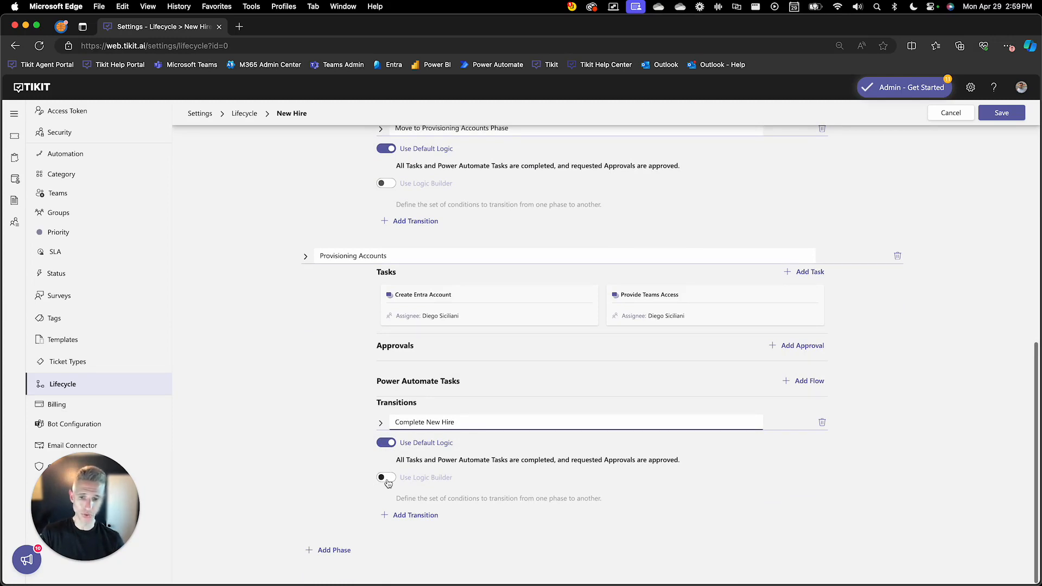
{"action": "left_click", "coordinate": [386, 478]}
{"action": "scroll", "coordinate": [388, 482], "scroll_direction": "down", "scroll_amount": 5}
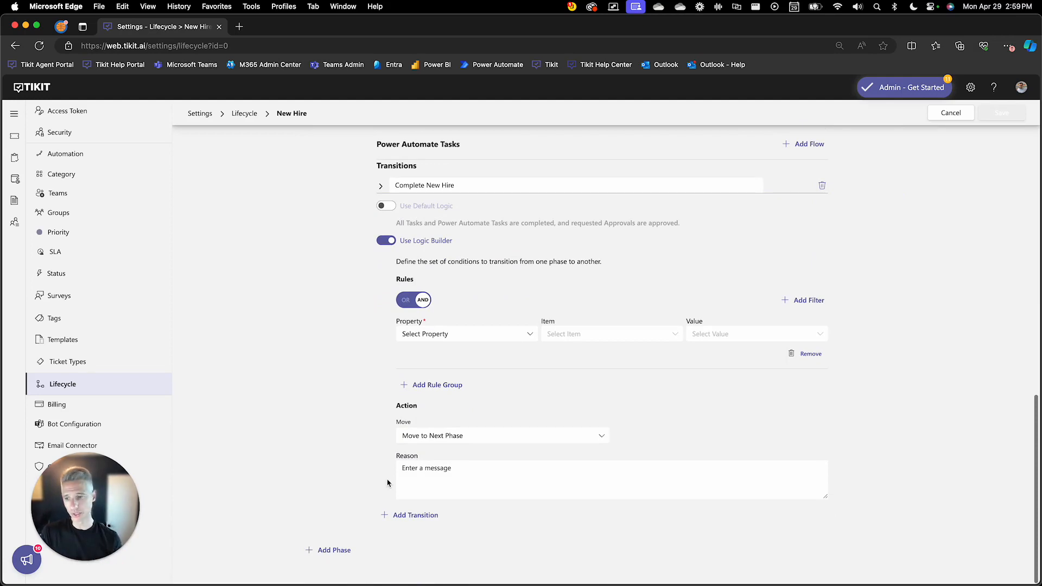
{"action": "left_click", "coordinate": [505, 338]}
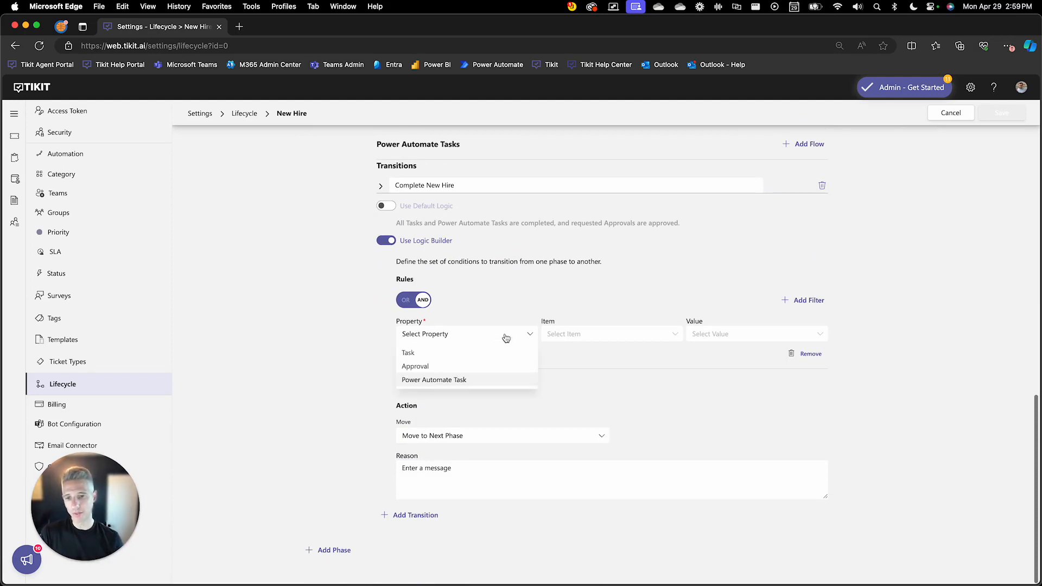
{"action": "left_click", "coordinate": [508, 353]}
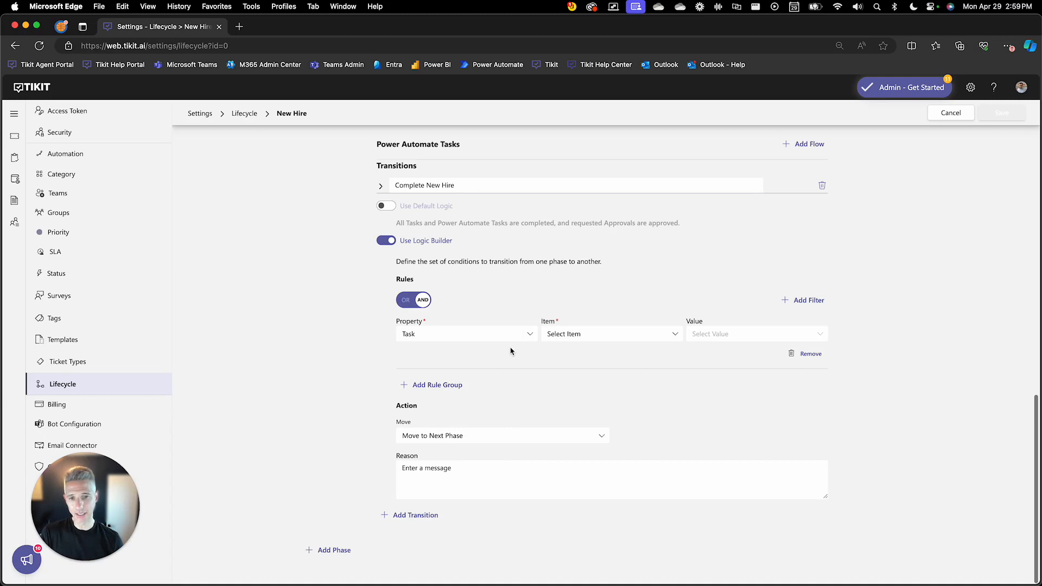
{"action": "left_click", "coordinate": [570, 337]}
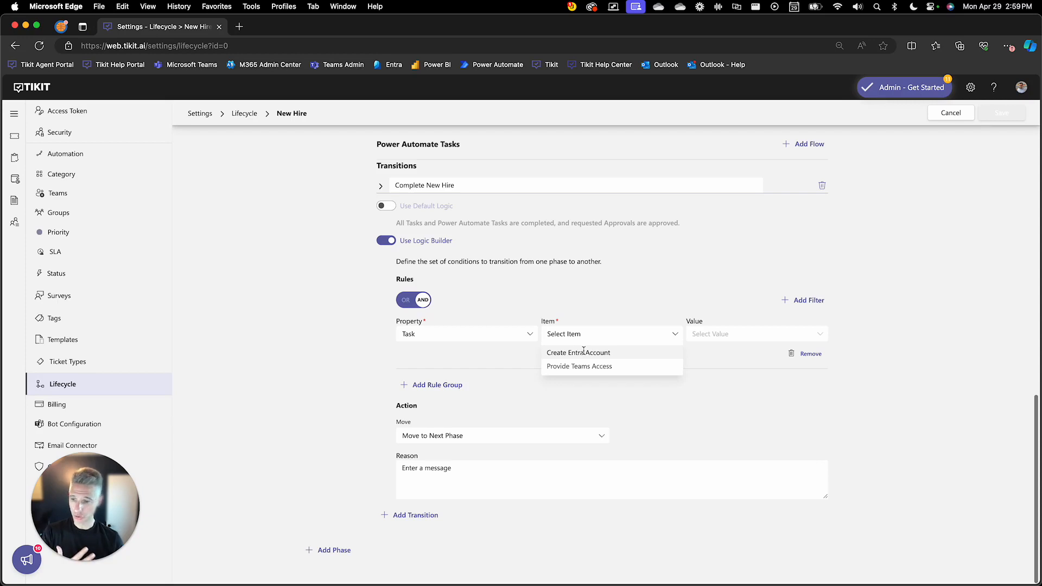
{"action": "left_click", "coordinate": [634, 366]}
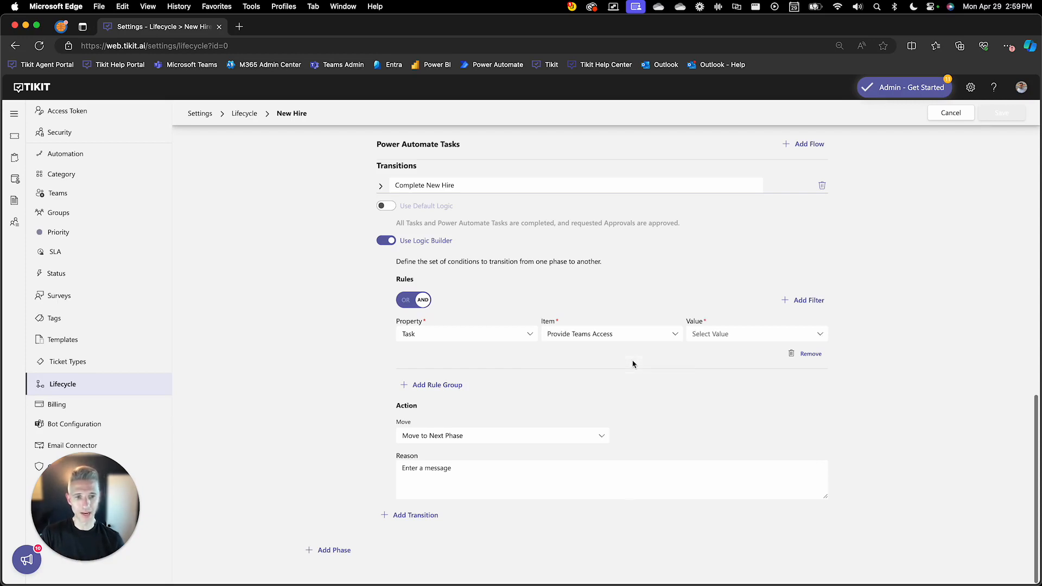
{"action": "left_click", "coordinate": [717, 337]}
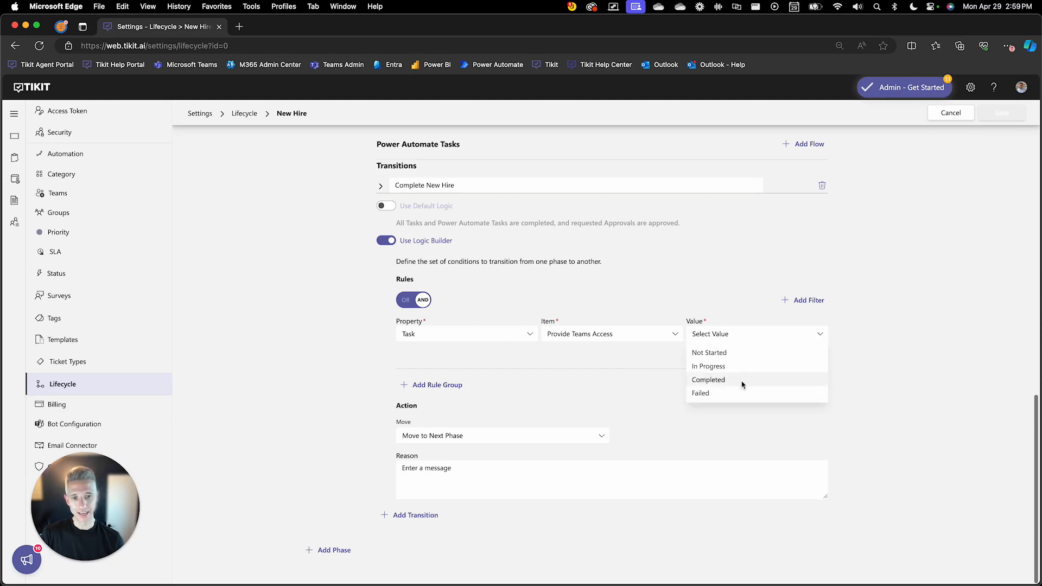
{"action": "left_click", "coordinate": [747, 393]}
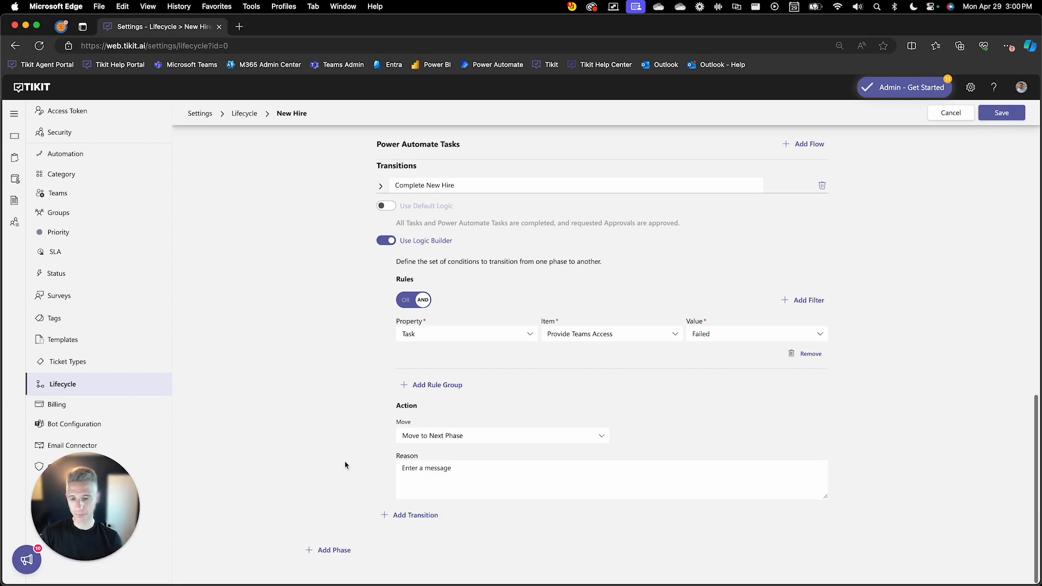
Step: Set the Complete New Hire transition's action to Move to Phase with Approval as the target phase
{"action": "left_click", "coordinate": [449, 437]}
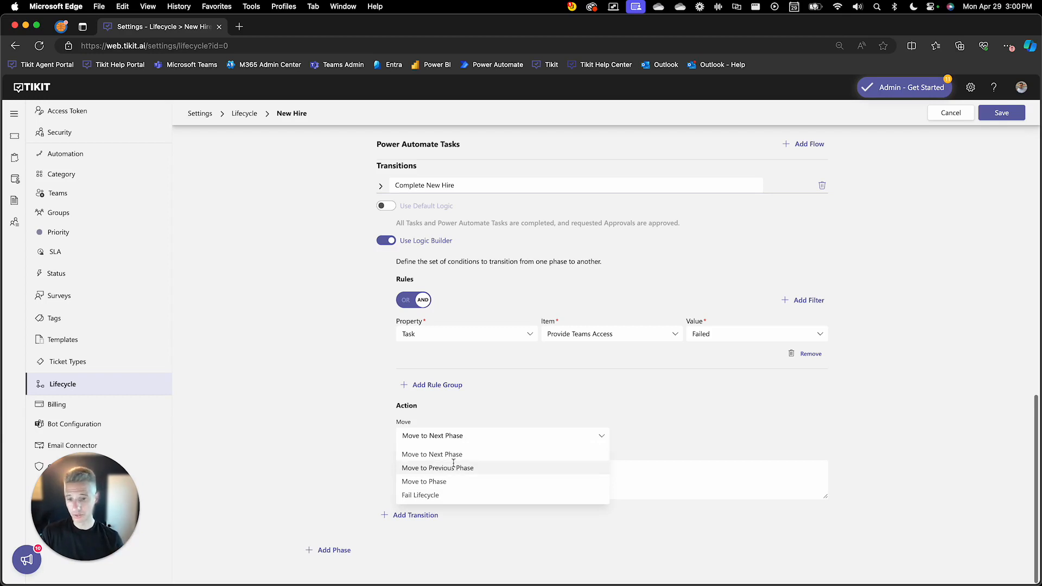
{"action": "left_click", "coordinate": [458, 482]}
{"action": "left_click", "coordinate": [628, 440]}
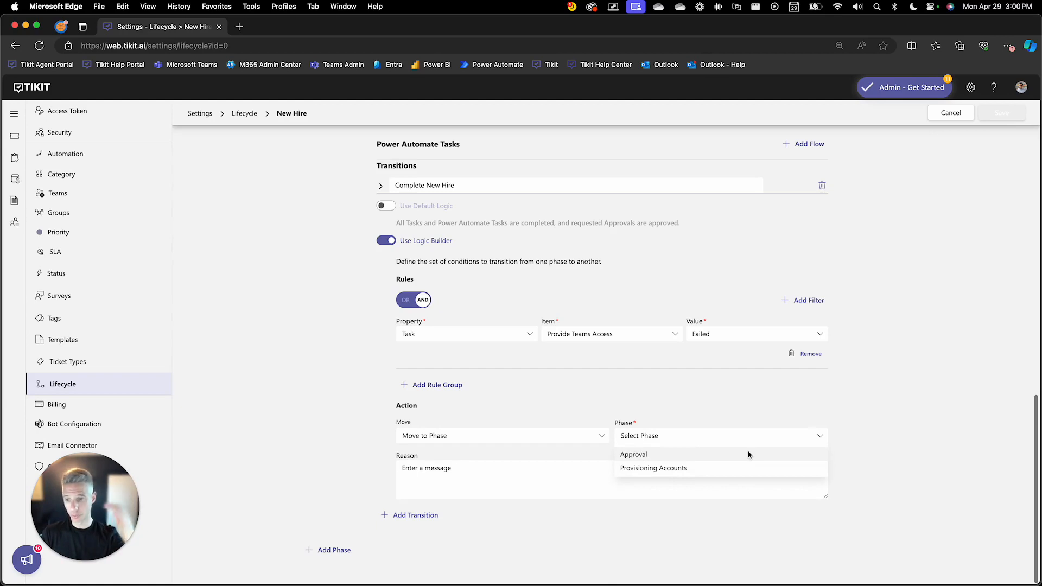
{"action": "left_click", "coordinate": [554, 481]}
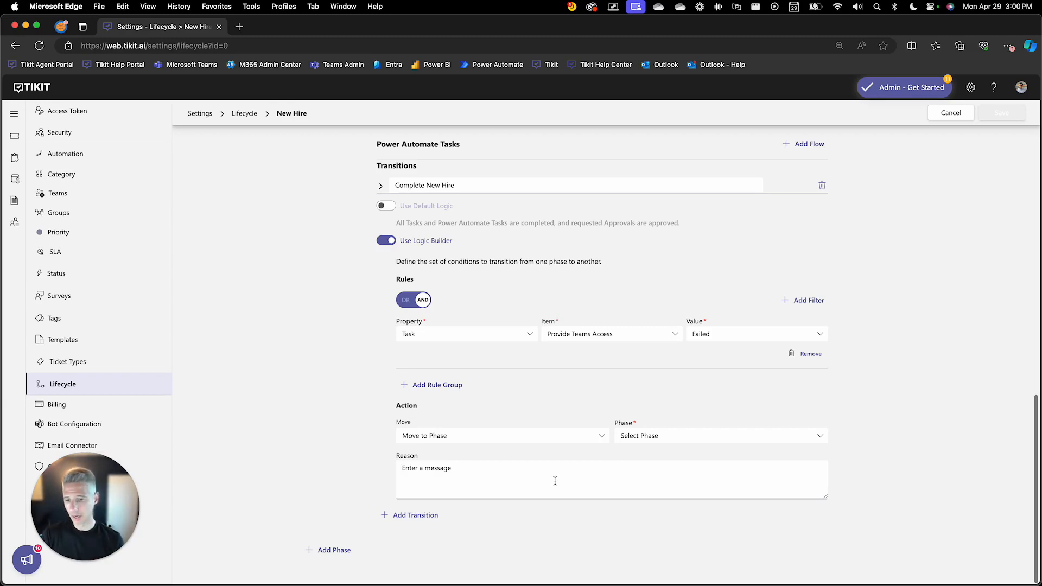
{"action": "left_click", "coordinate": [618, 439]}
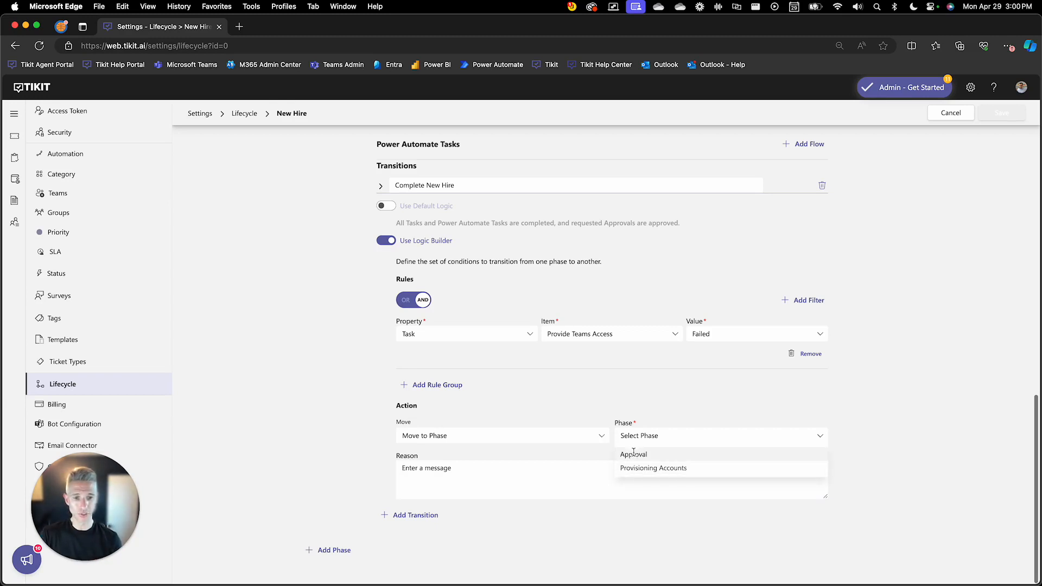
{"action": "left_click", "coordinate": [634, 456]}
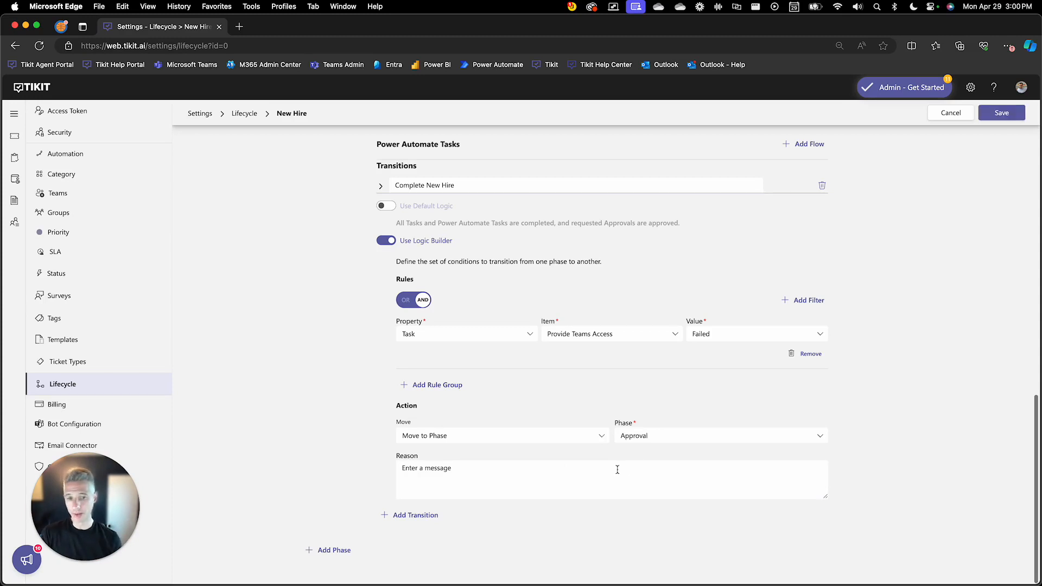
Step: Enter "Please re-evaluate this particular request." as the reason for the Complete New Hire transition's action
{"action": "left_click", "coordinate": [617, 469]}
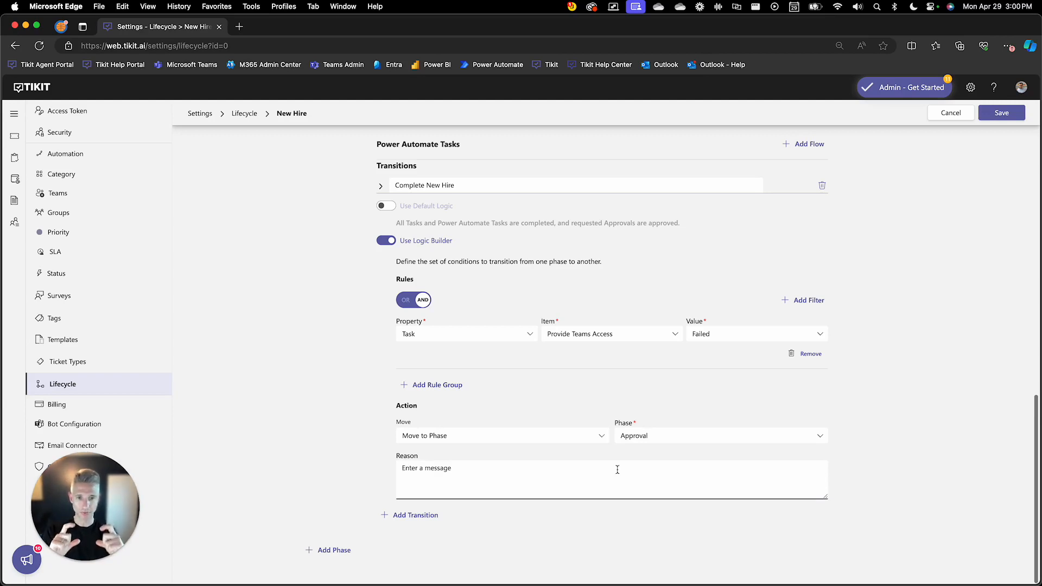
{"action": "type", "text": "Please re"}
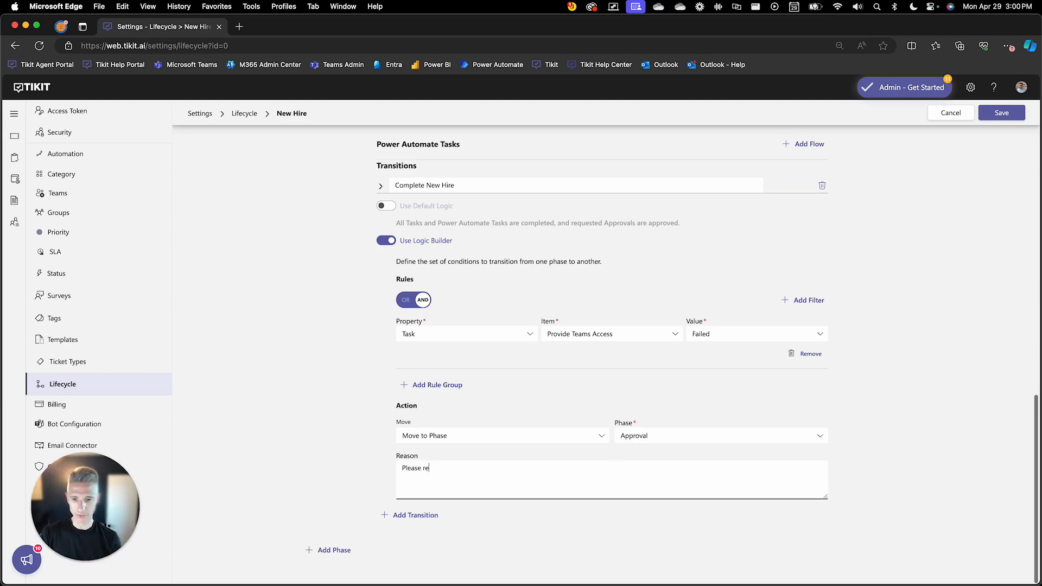
{"action": "type", "text": "-evaluate this par"}
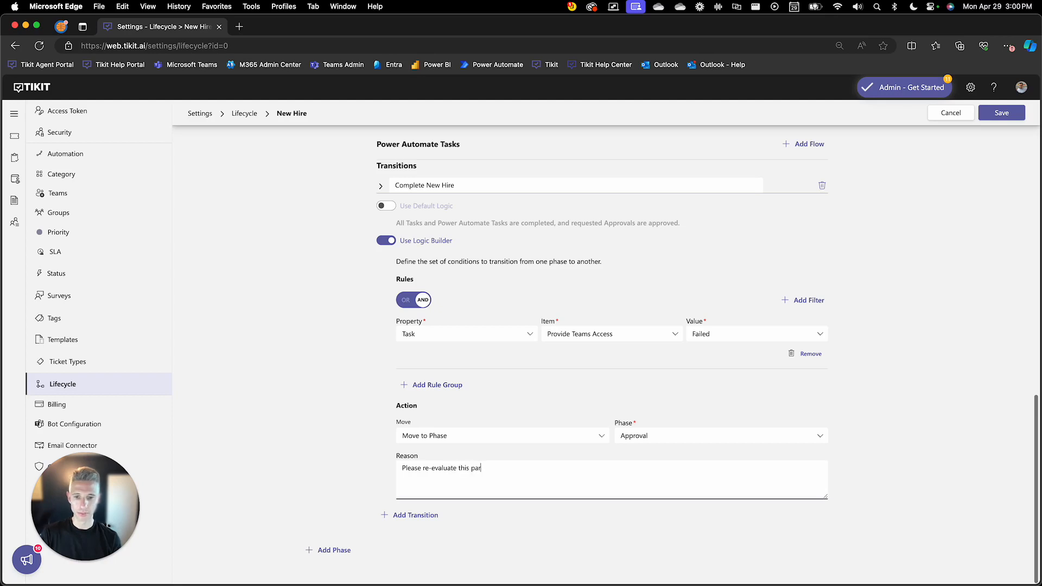
{"action": "type", "text": "ticular request."}
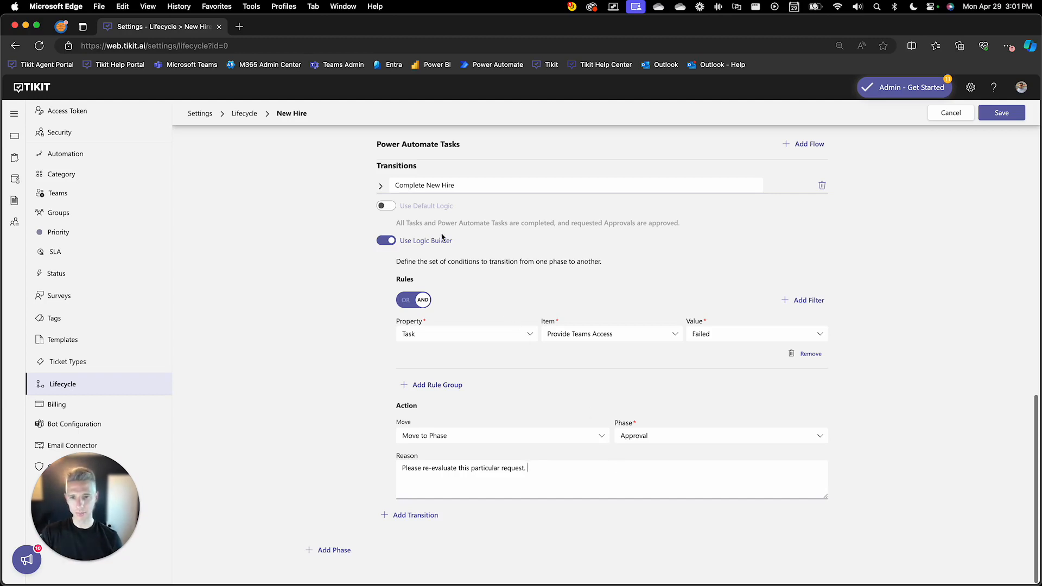
Step: Switch the Complete New Hire transition back to default logic and save the New Hire lifecycle
{"action": "left_click", "coordinate": [391, 209]}
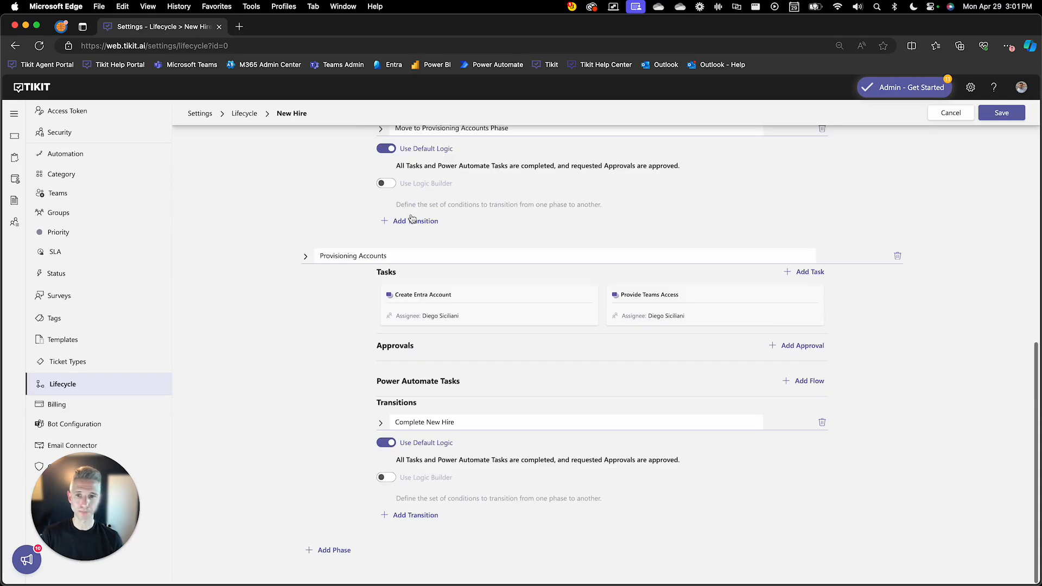
{"action": "scroll", "coordinate": [975, 324], "scroll_direction": "up", "scroll_amount": 8}
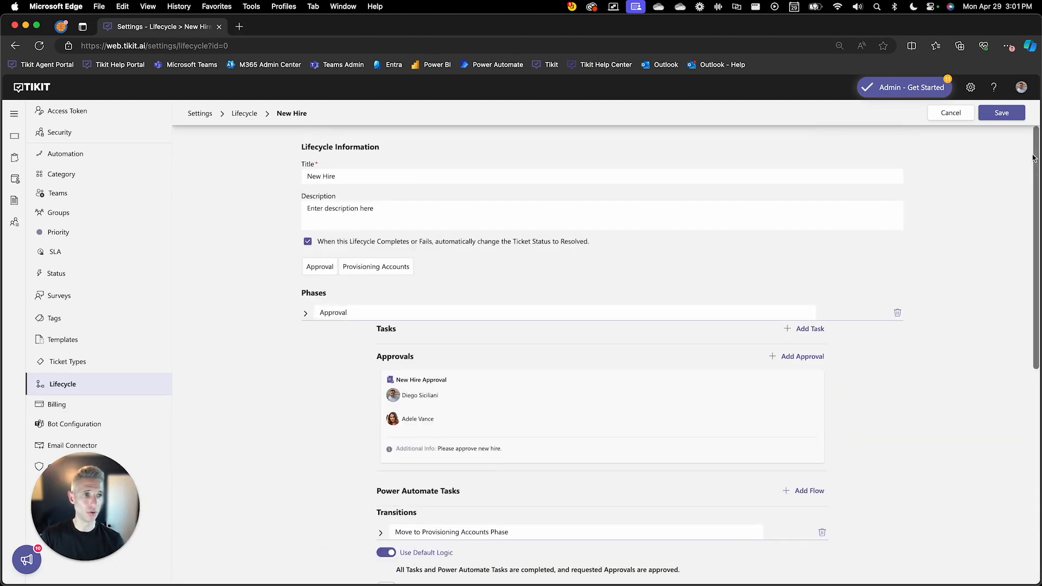
{"action": "left_click", "coordinate": [1009, 113]}
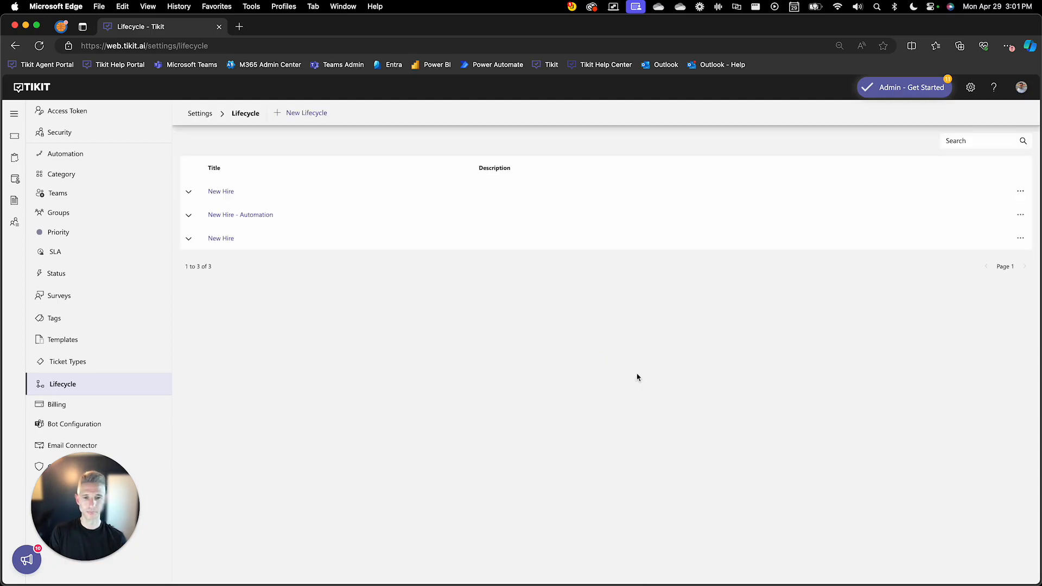
Step: Expand the first New Hire entry in the lifecycle list to review its phases and transitions
{"action": "left_click", "coordinate": [187, 192]}
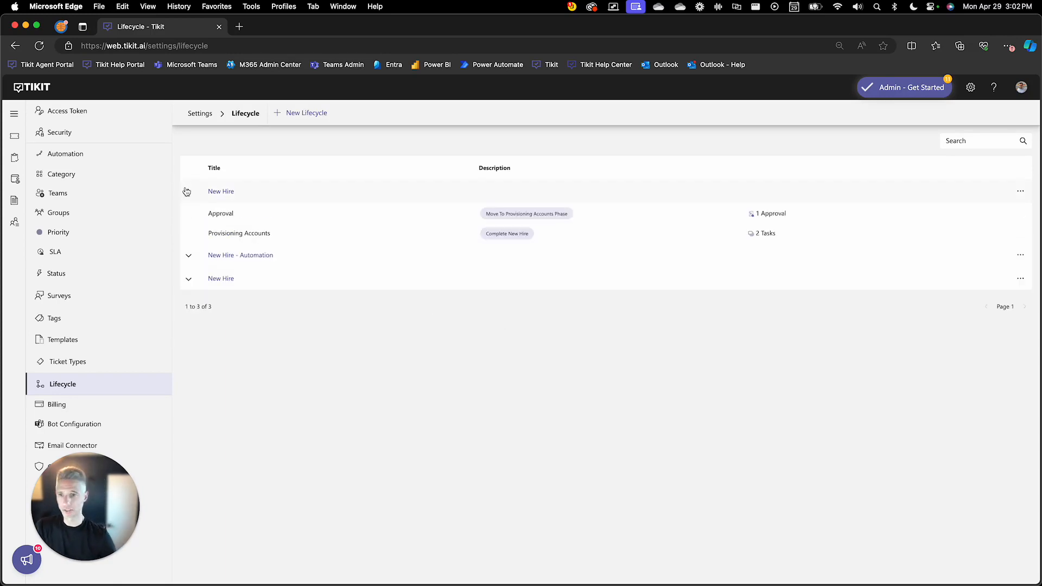